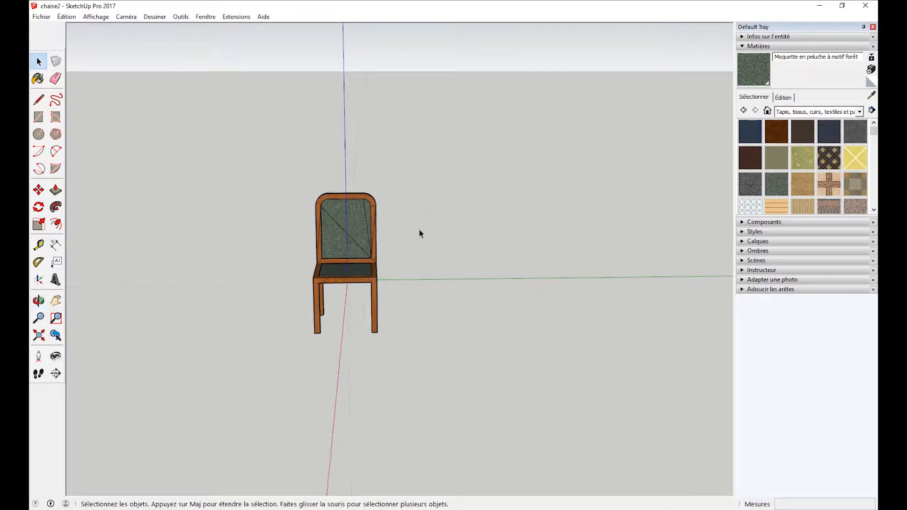
- Select all of the chair's geometry and clear the selection
middle_click_drag(418, 230, 395, 262)
scroll(348, 267, "up", 4)
middle_click_drag(352, 244, 355, 341, "shift")
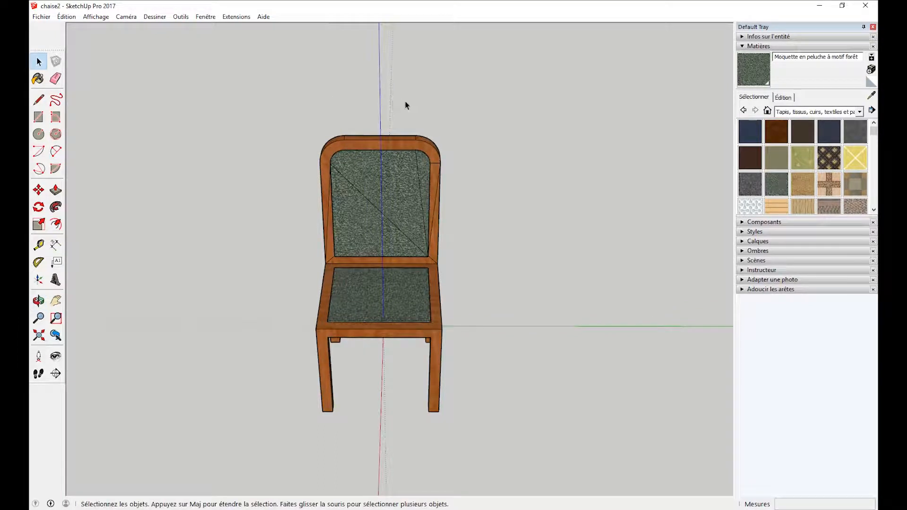
left_click_drag(194, 85, 535, 498)
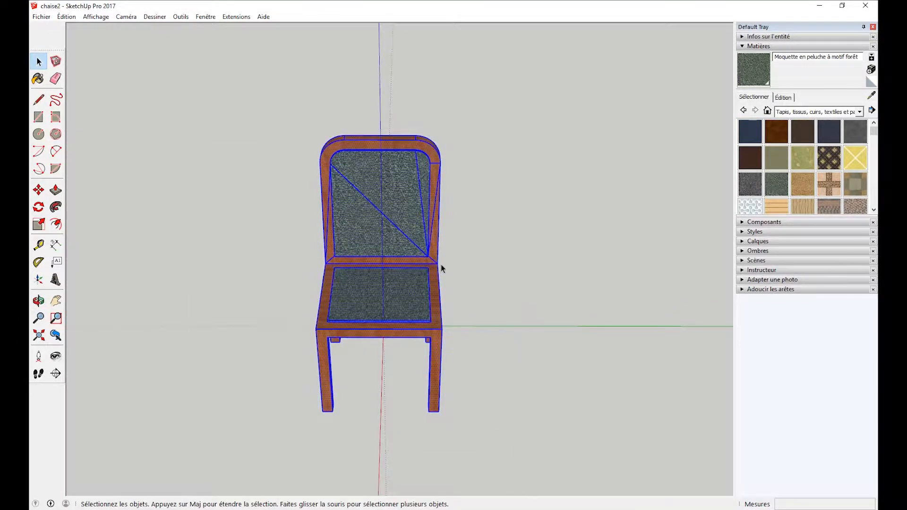
left_click(504, 261)
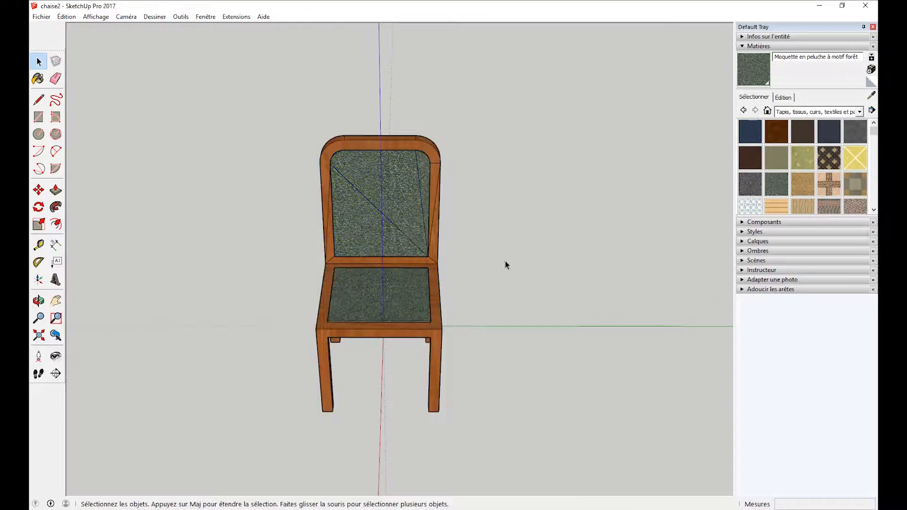
- Draw a rectangle in the middle of the seat cushion and extrude it upward 175 mm into a box
left_click(39, 117)
scroll(368, 281, "up", 3)
scroll(368, 281, "up", 2)
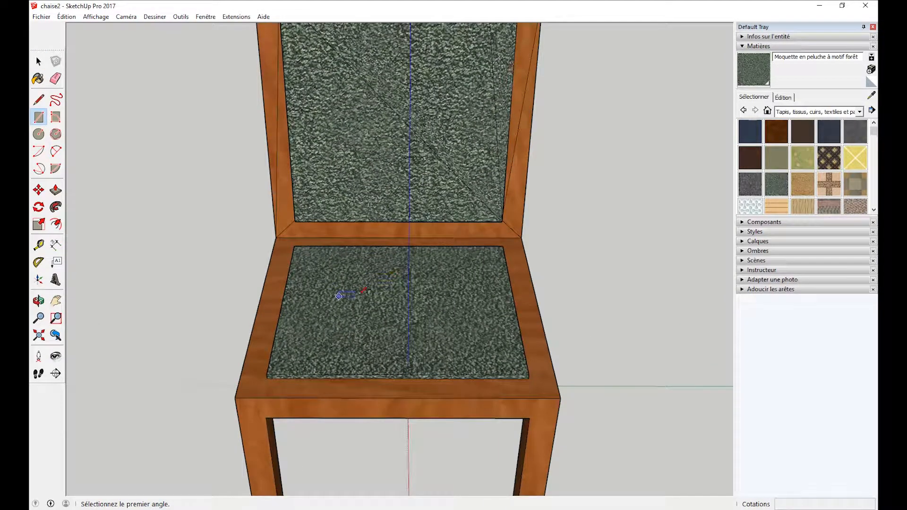
left_click(340, 266)
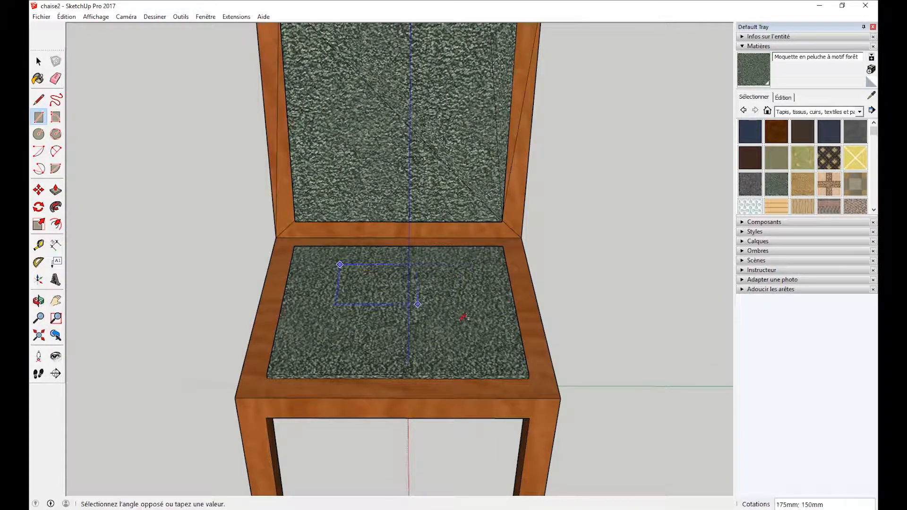
left_click(480, 334)
left_click(56, 189)
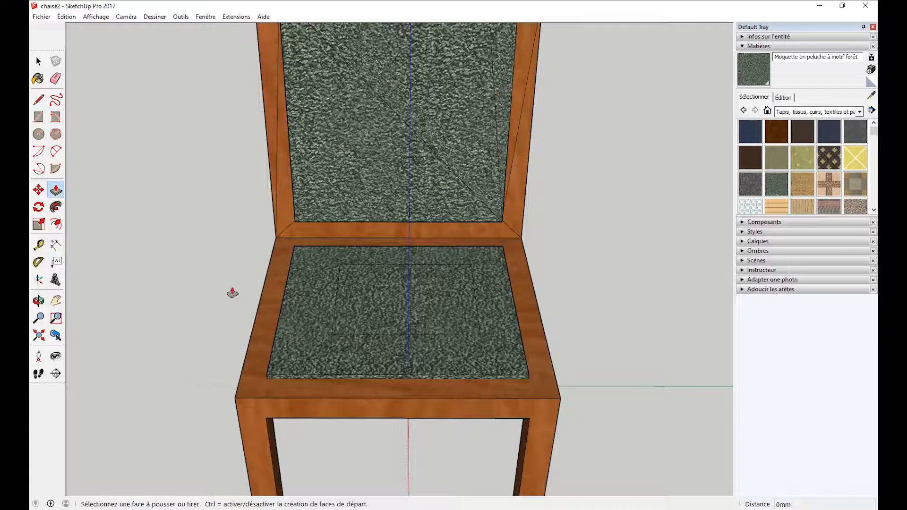
mouse_move(365, 297)
left_mouse_down()
mouse_move(364, 245)
mouse_move(406, 255)
left_mouse_up()
middle_click_drag(325, 220, 434, 306)
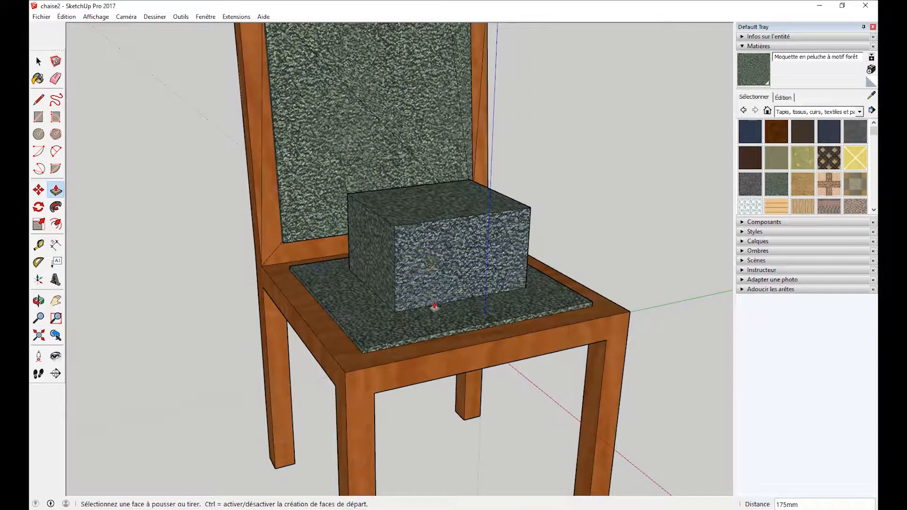
- Select the box on the seat and try to move it independently of the ungrouped chair
left_click(38, 61)
middle_click_drag(444, 208, 409, 346)
left_click(410, 346)
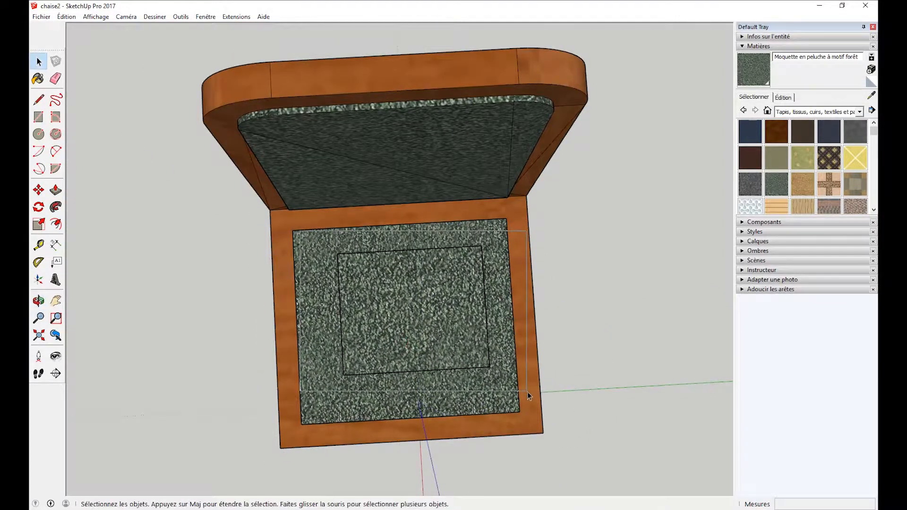
middle_click_drag(491, 375, 389, 352)
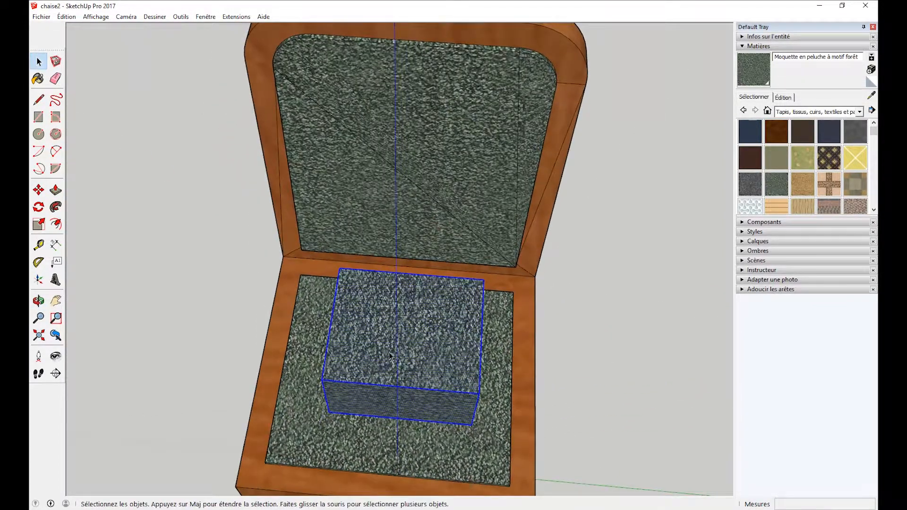
scroll(409, 259, "up", 2)
scroll(313, 302, "down", 3)
key("m")
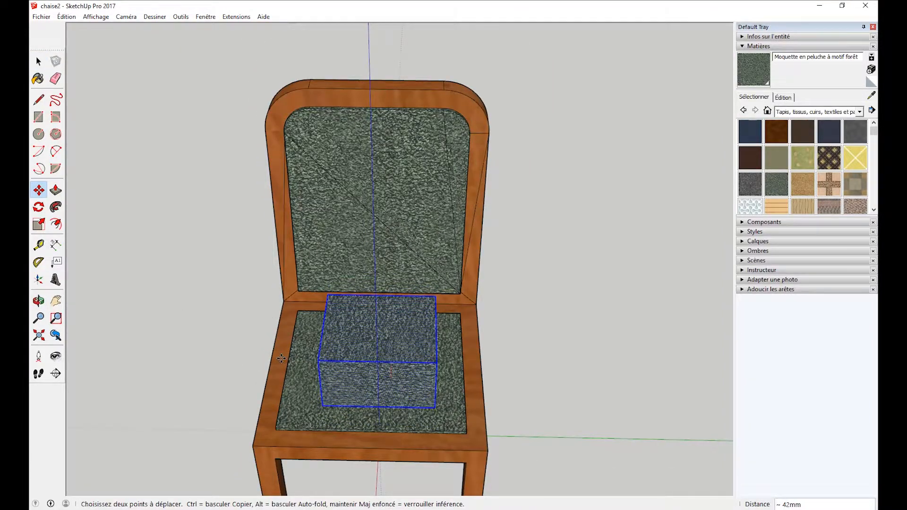
scroll(316, 420, "down", 1)
middle_click_drag(316, 419, 182, 298)
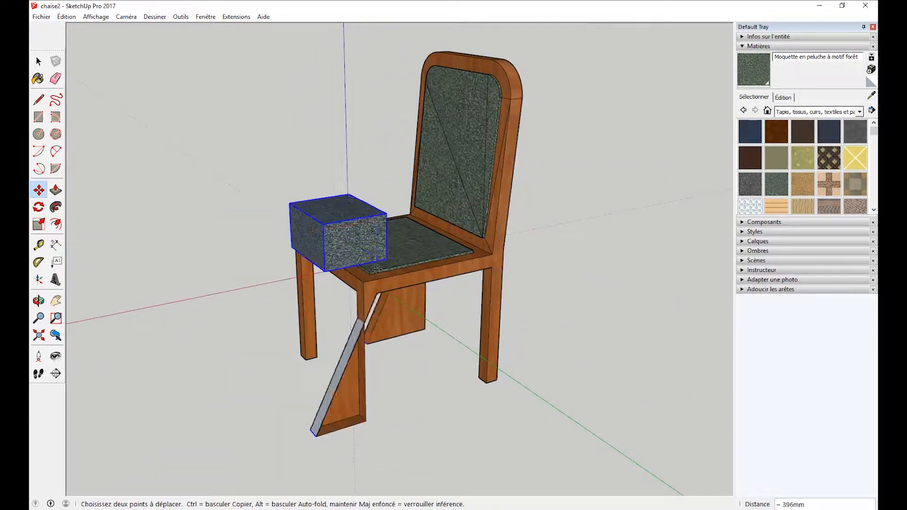
middle_click_drag(407, 301, 502, 294)
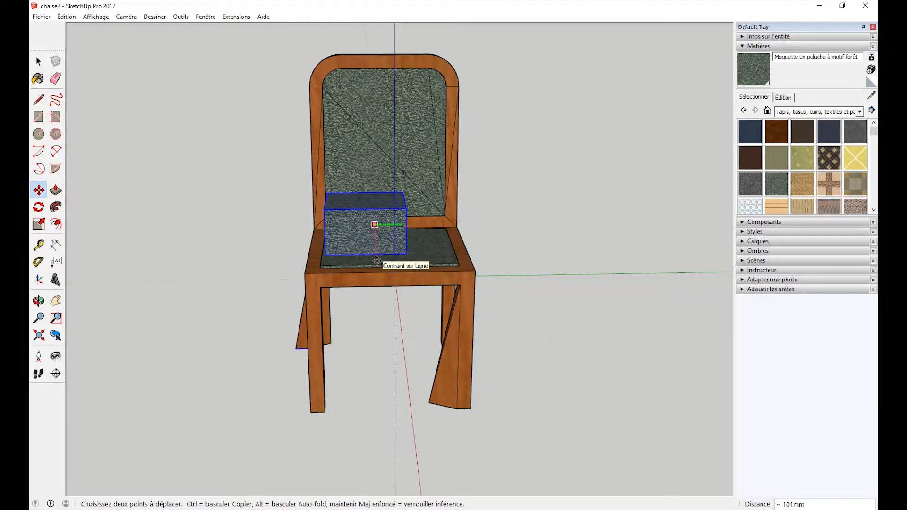
left_click(381, 268)
- Undo the box's move and remove the box from the seat
key("space")
middle_click_drag(203, 167, 241, 299)
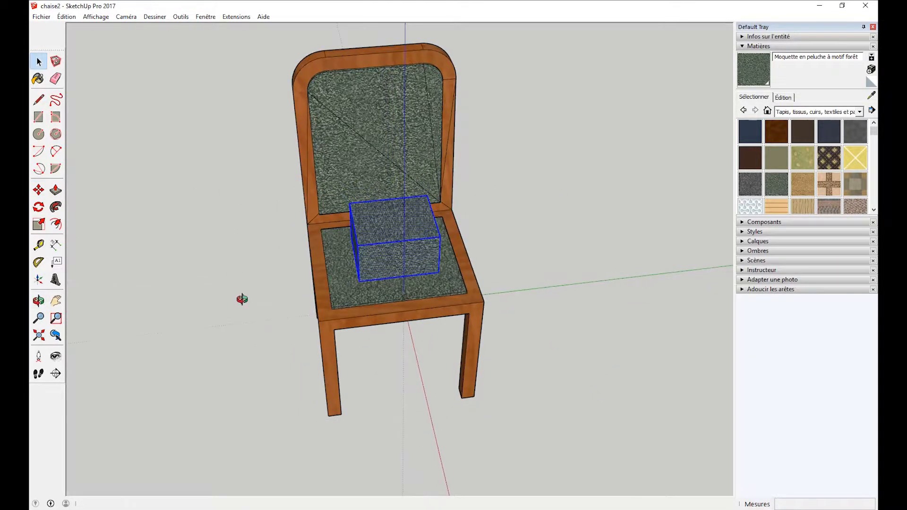
key("Delete")
middle_click_drag(288, 222, 326, 180)
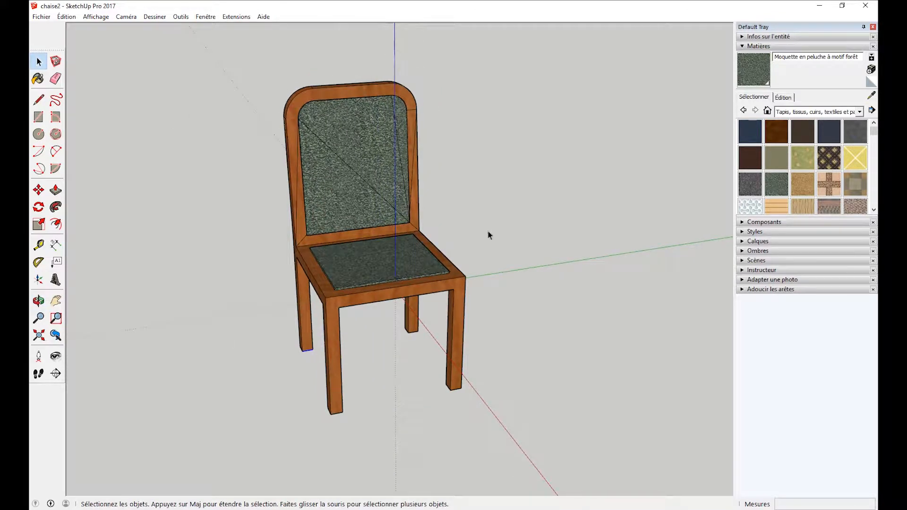
middle_click_drag(264, 95, 274, 118)
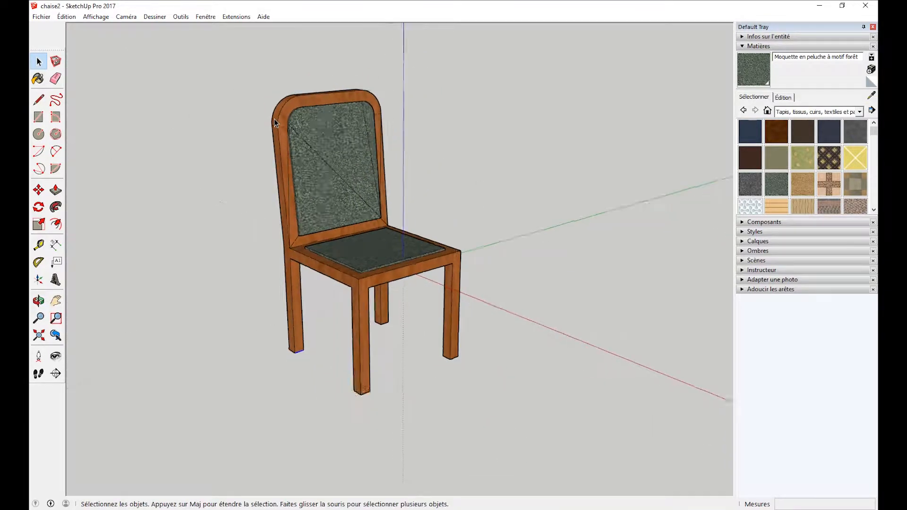
- Combine all of the chair's geometry into a single group
left_click_drag(182, 66, 563, 410)
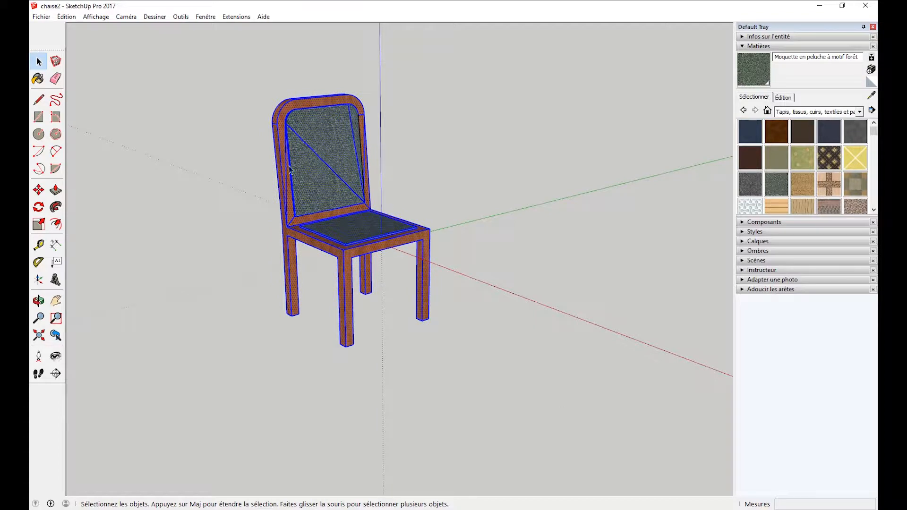
left_click_drag(202, 46, 534, 430)
right_click(320, 180)
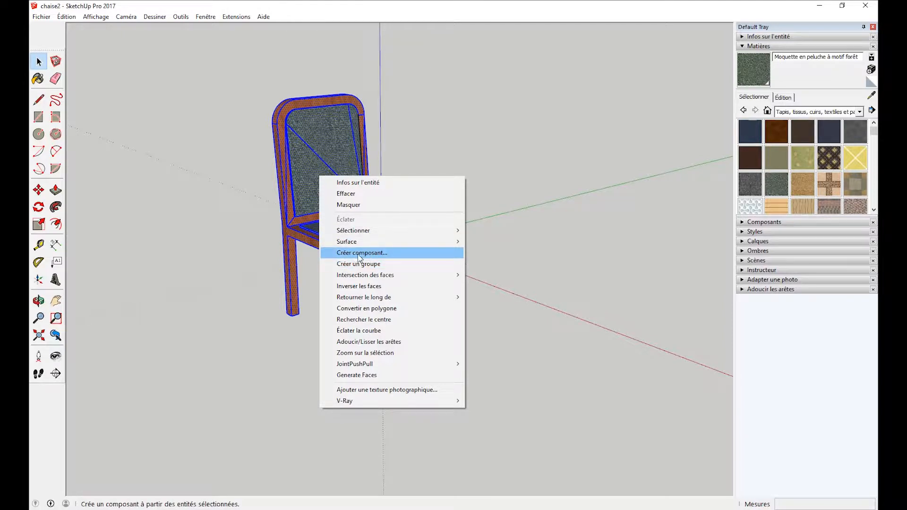
left_click(354, 268)
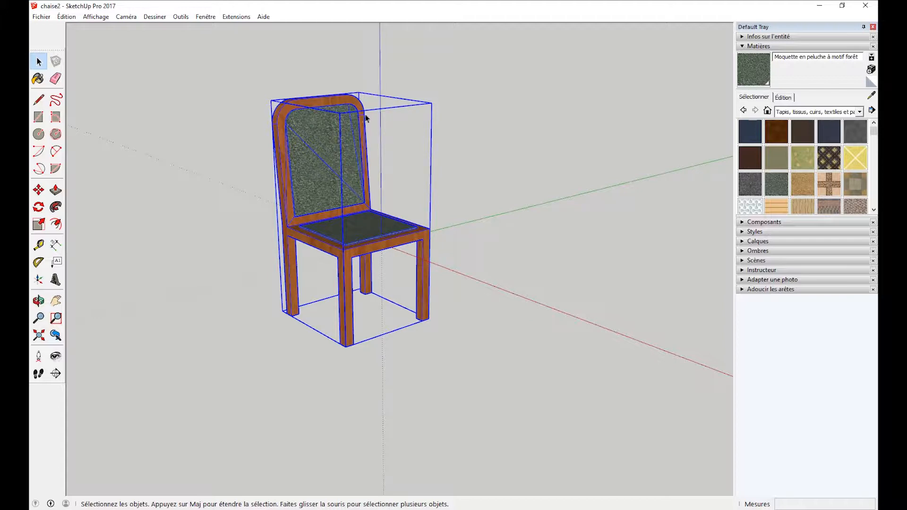
middle_click_drag(396, 130, 652, 144)
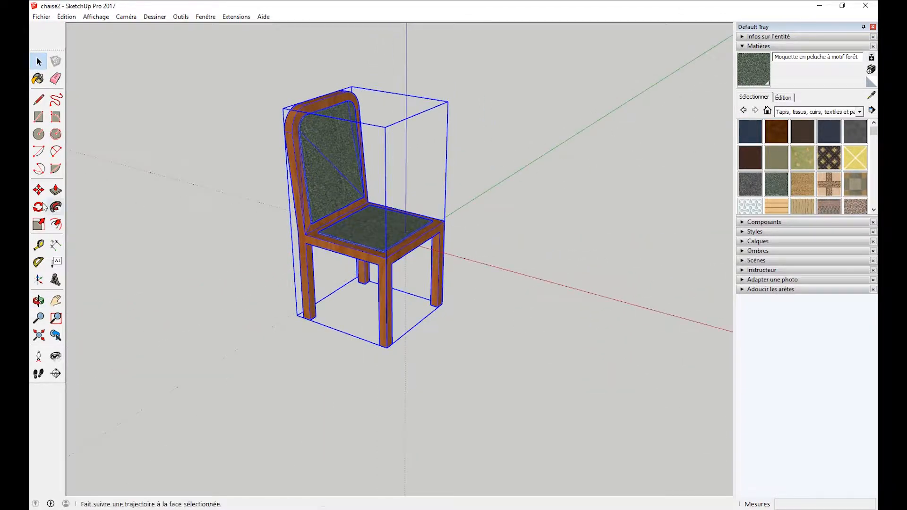
- Try Push/Pull and Offset on the grouped chair from outside the group, and reselect the whole chair
left_click(56, 189)
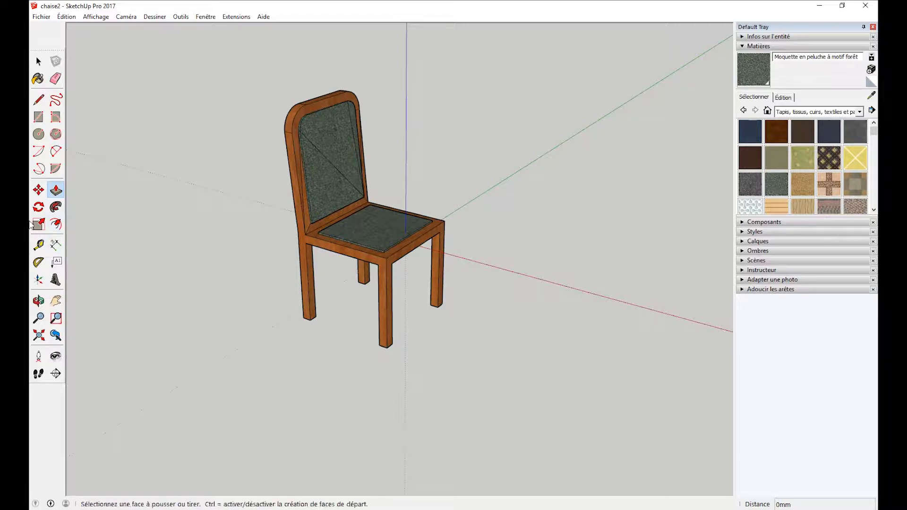
left_click(55, 224)
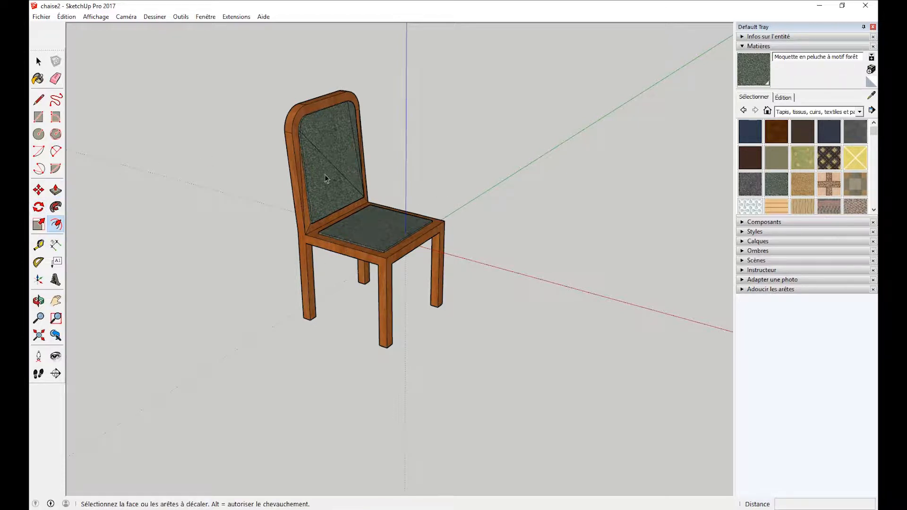
left_click(39, 61)
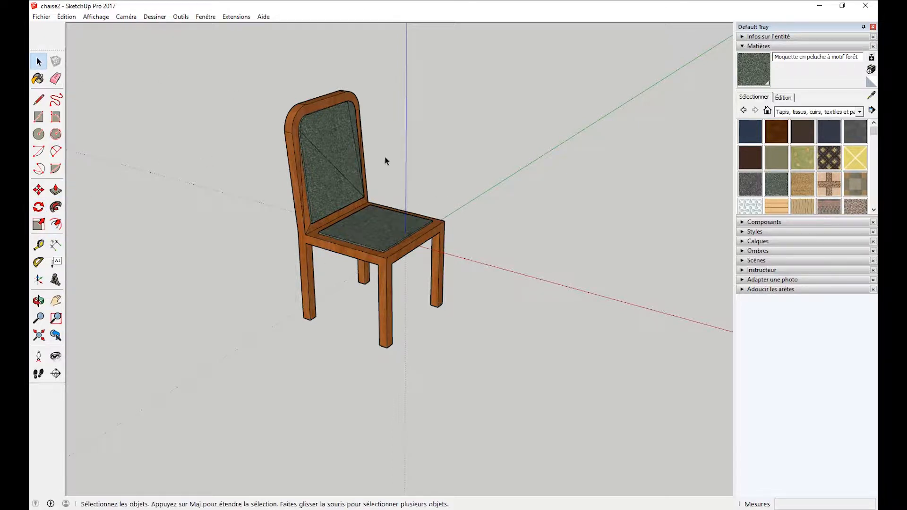
key("ctrl+a")
middle_click_drag(385, 177, 502, 144)
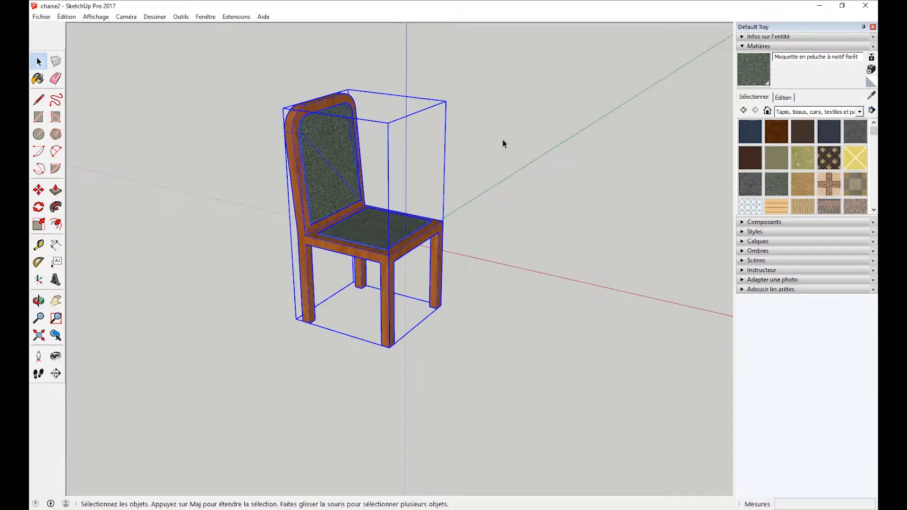
- Open the chair group for editing, try extruding the seat cushion upward 300 mm, undo it and close the group
double_click(328, 142)
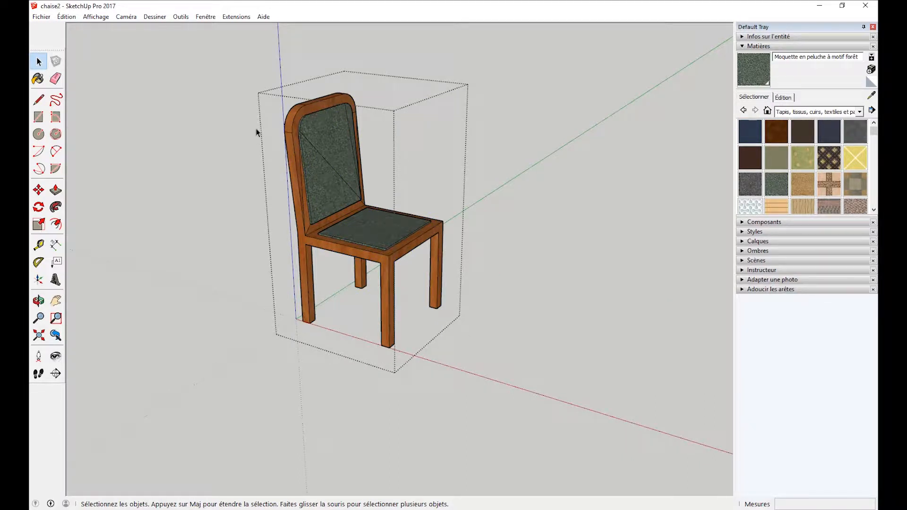
scroll(386, 237, "up", 3)
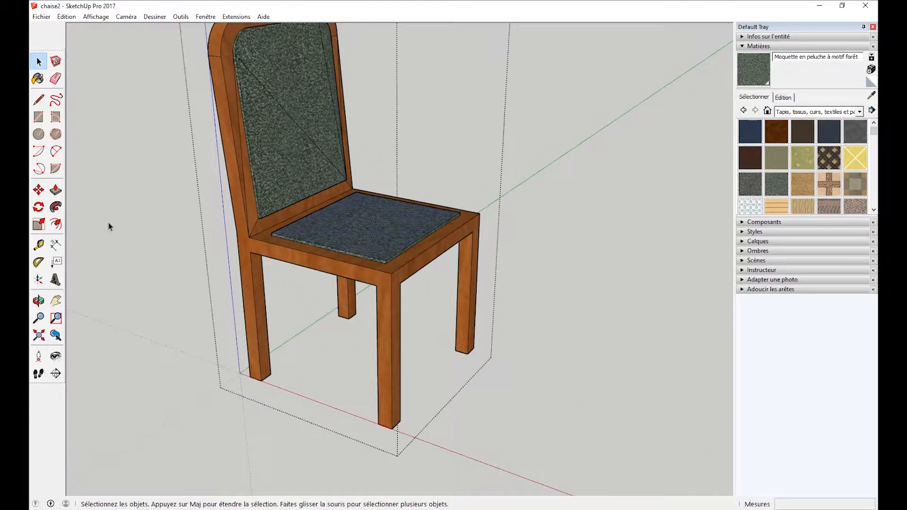
left_click(56, 190)
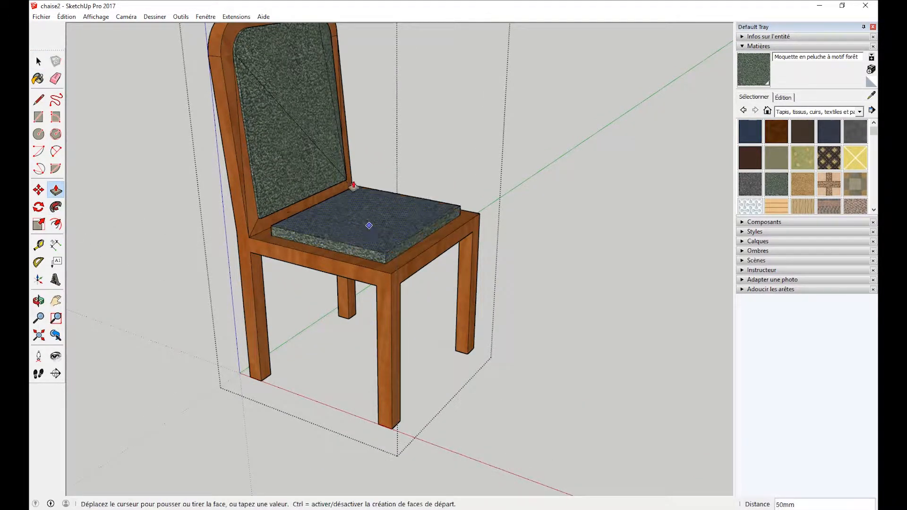
left_click(362, 201)
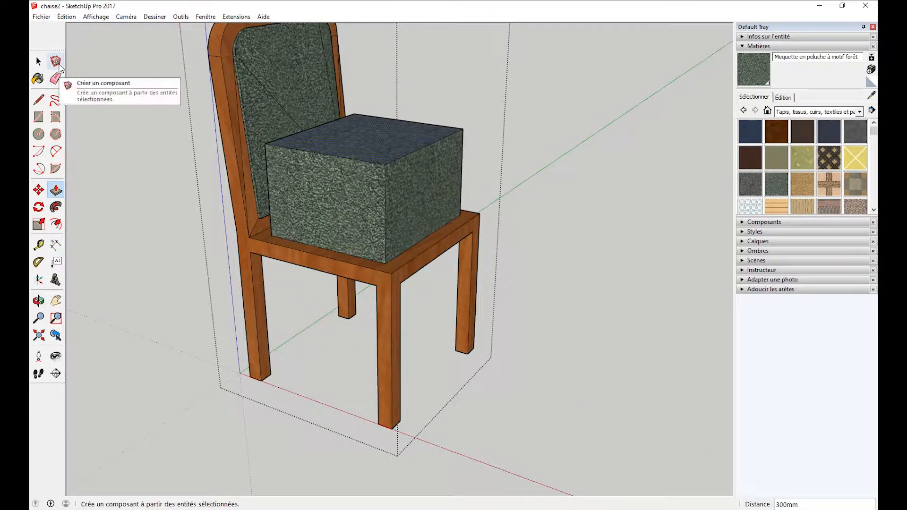
key("Escape")
left_click(38, 62)
scroll(333, 147, "down", 3)
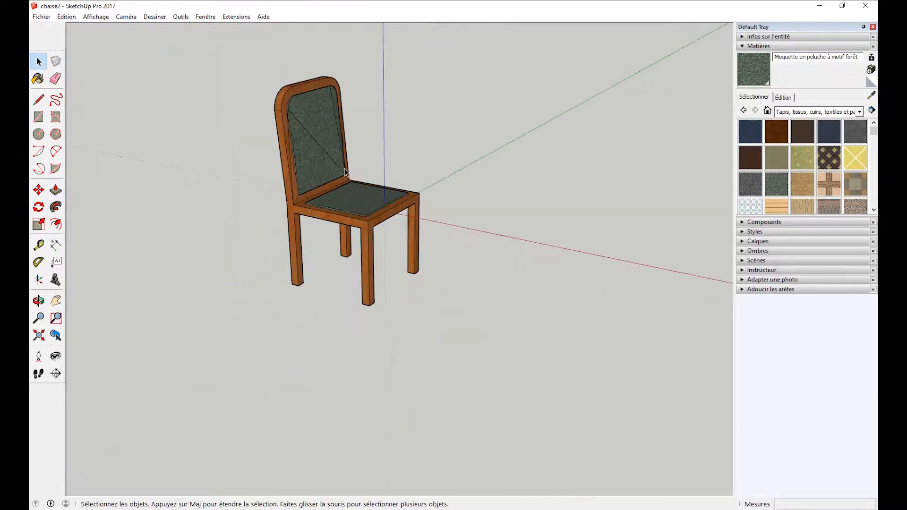
- Open the chair group for editing and close it, two times in a row
left_click(328, 156)
right_click(318, 108)
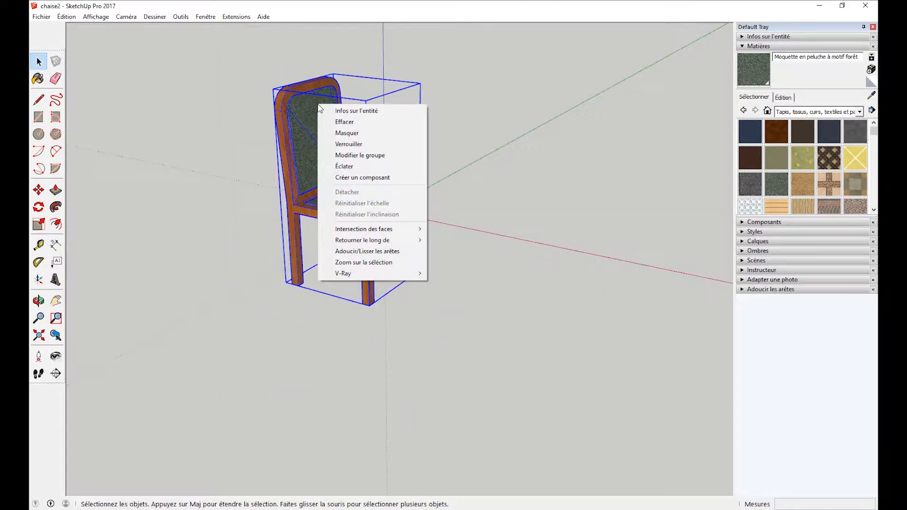
left_click(360, 155)
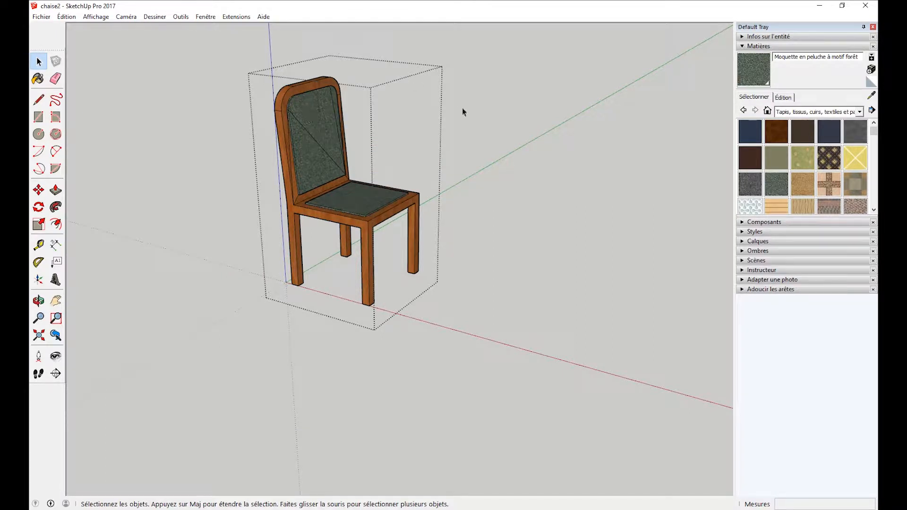
right_click(309, 127)
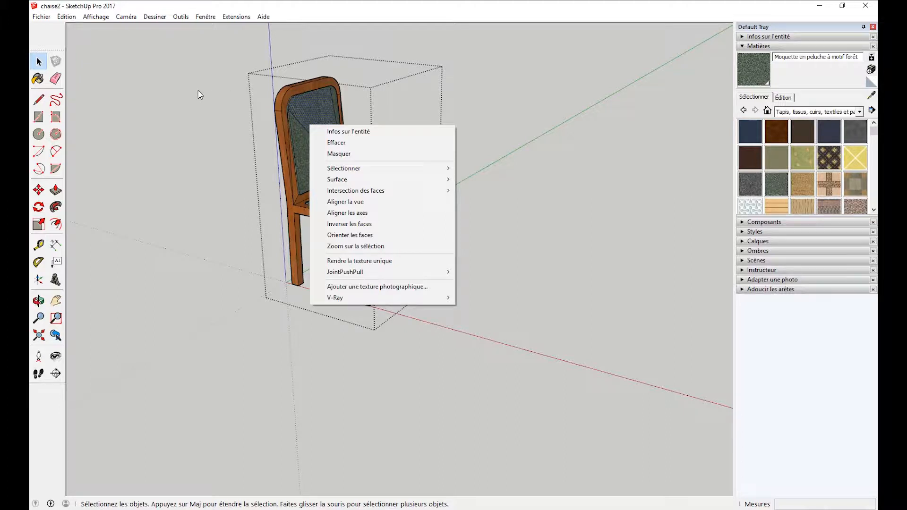
left_click(193, 69)
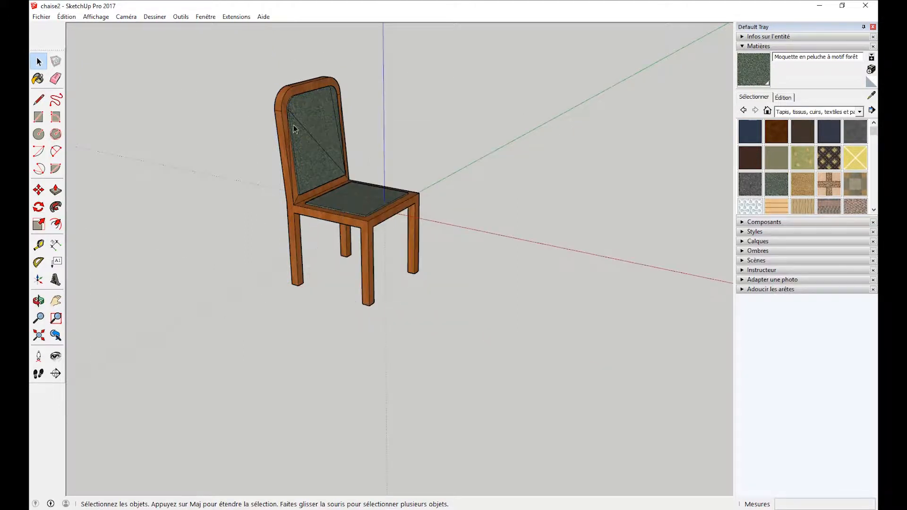
left_click(313, 125)
double_click(313, 126)
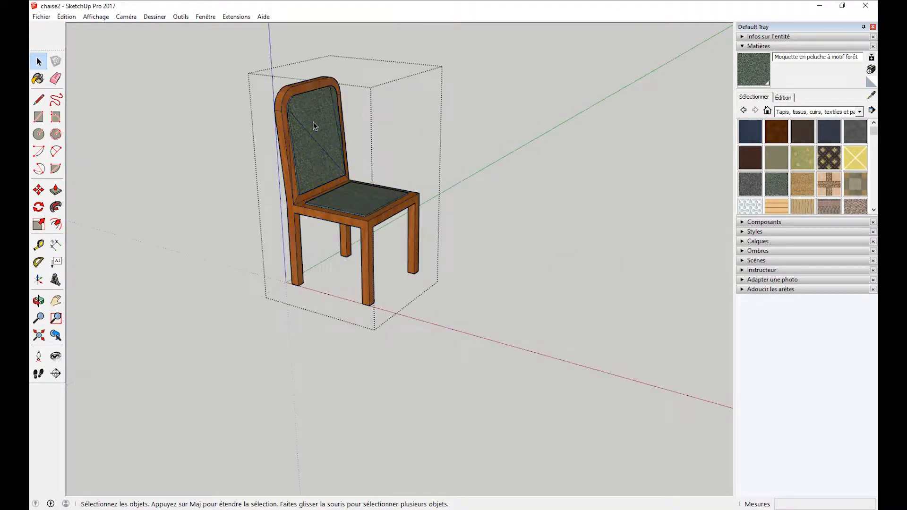
left_click(186, 68)
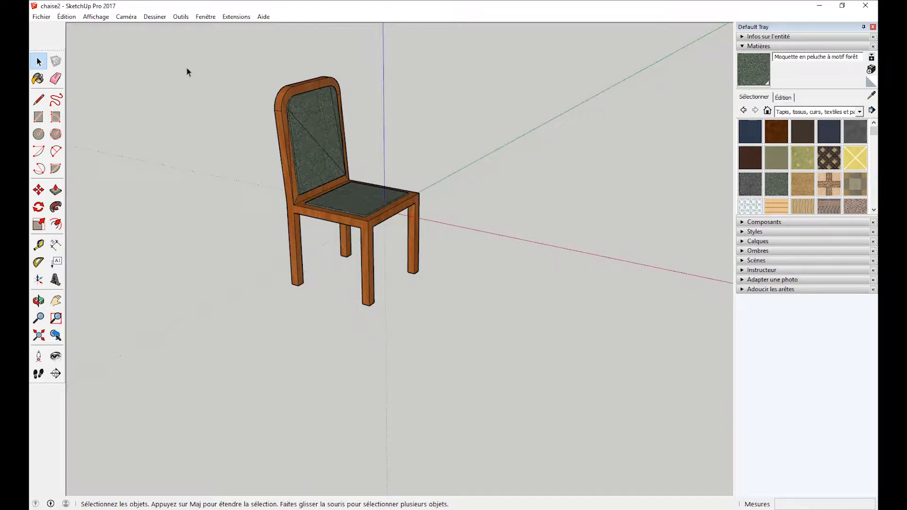
- Draw a rectangle about 175 by 283 mm on top of the chair's seat cushion, outside the group
left_click(307, 109)
middle_click_drag(286, 139, 355, 241)
scroll(357, 241, "up", 3)
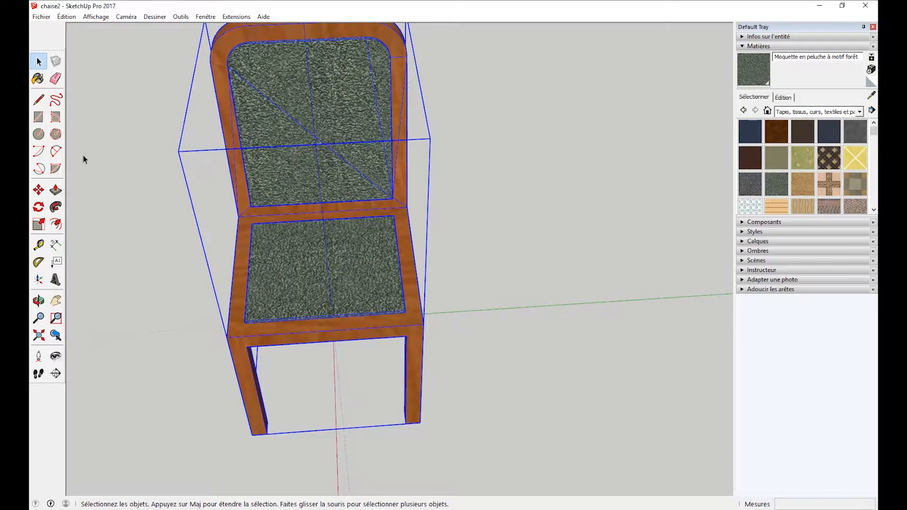
left_click(39, 117)
left_click(307, 253)
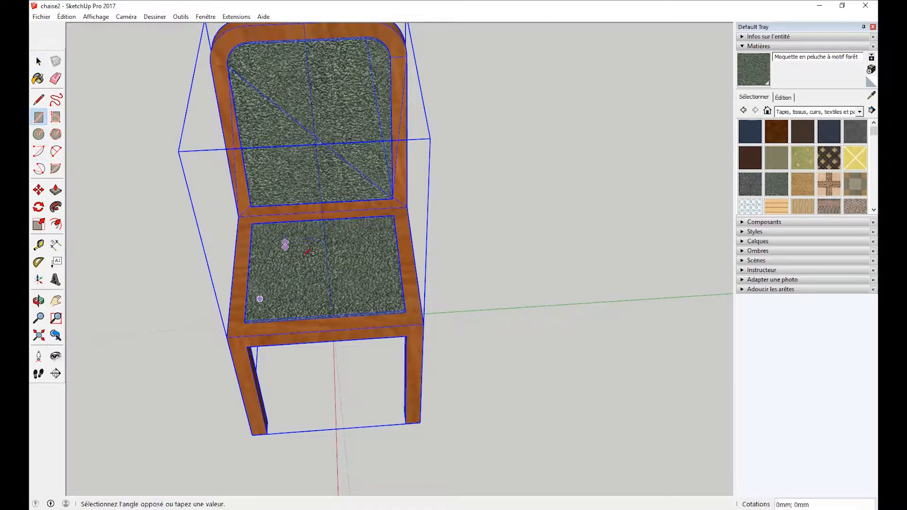
left_click(371, 274)
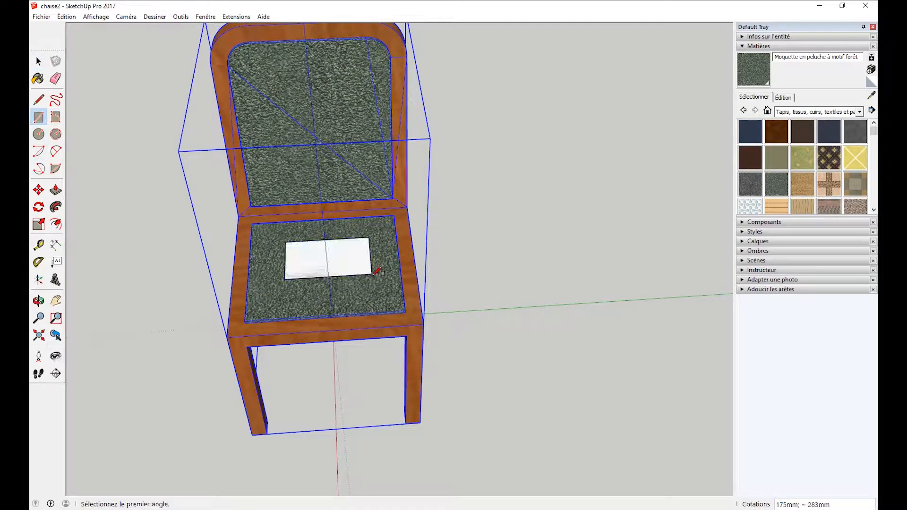
- Extrude the rectangle on the seat upward about 225 mm into a box
left_click(56, 190)
left_click(310, 257)
left_click(322, 228)
middle_click_drag(326, 245, 352, 299)
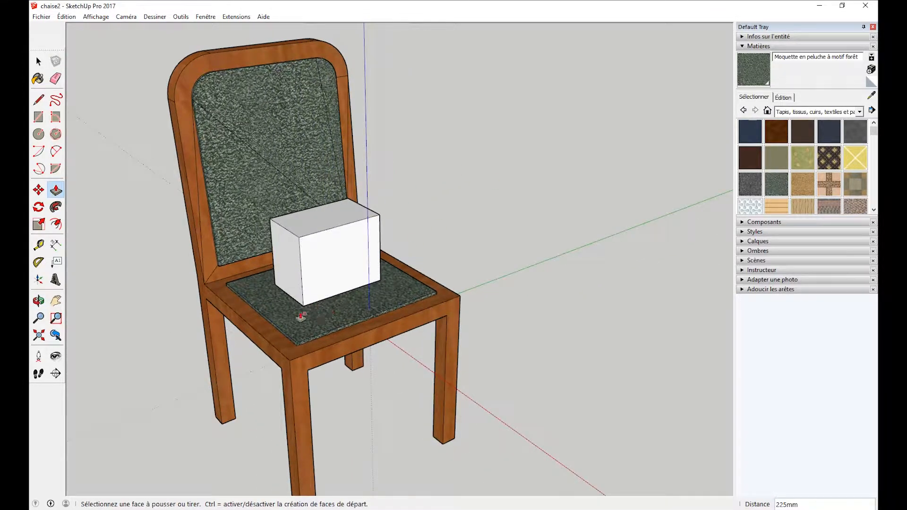
scroll(335, 298, "up", 2)
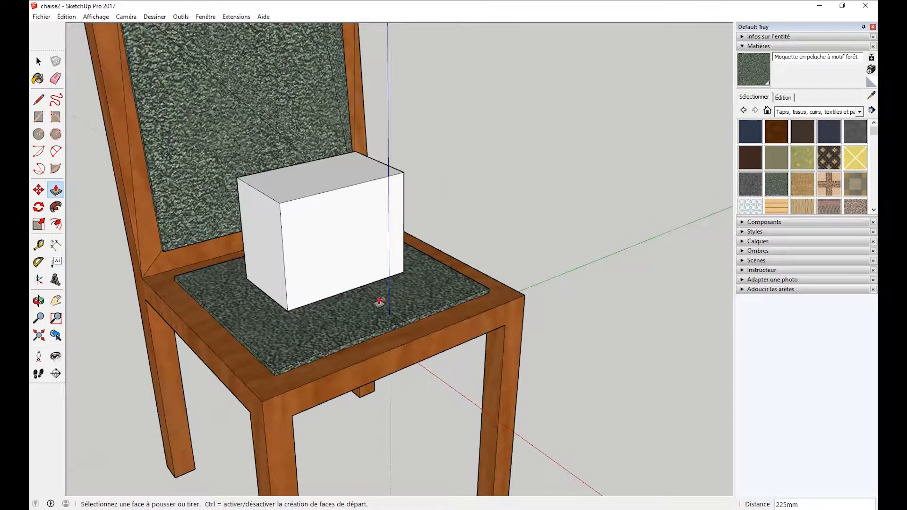
scroll(380, 302, "down", 2)
- Select the whole box and move it off the seat onto the top of the chair's backrest
key("space")
middle_click_drag(354, 246, 328, 314)
left_click_drag(271, 172, 419, 264)
middle_click_drag(407, 273, 372, 73)
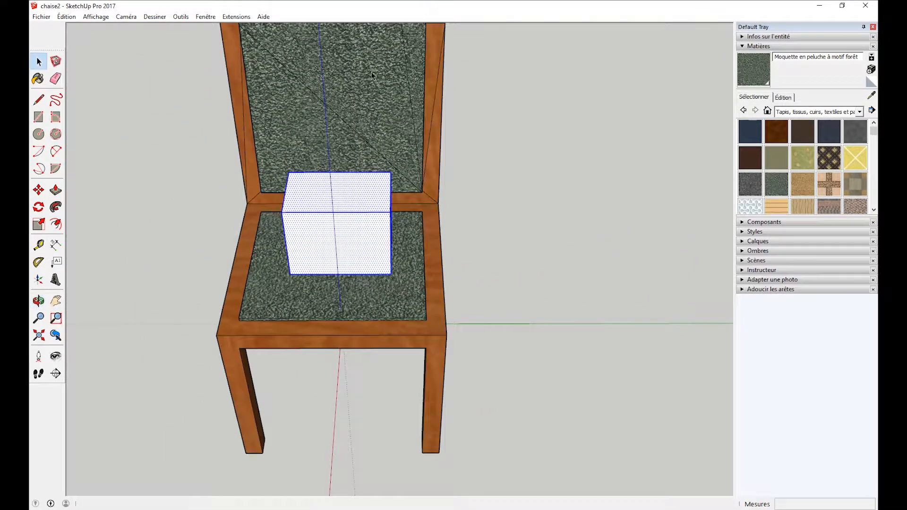
left_click(38, 190)
left_click(289, 273)
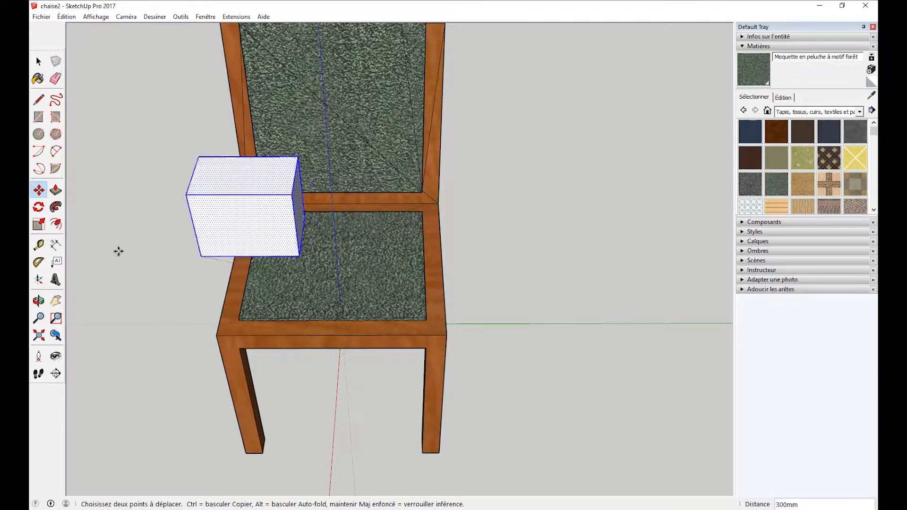
left_click(405, 281)
left_click(320, 270)
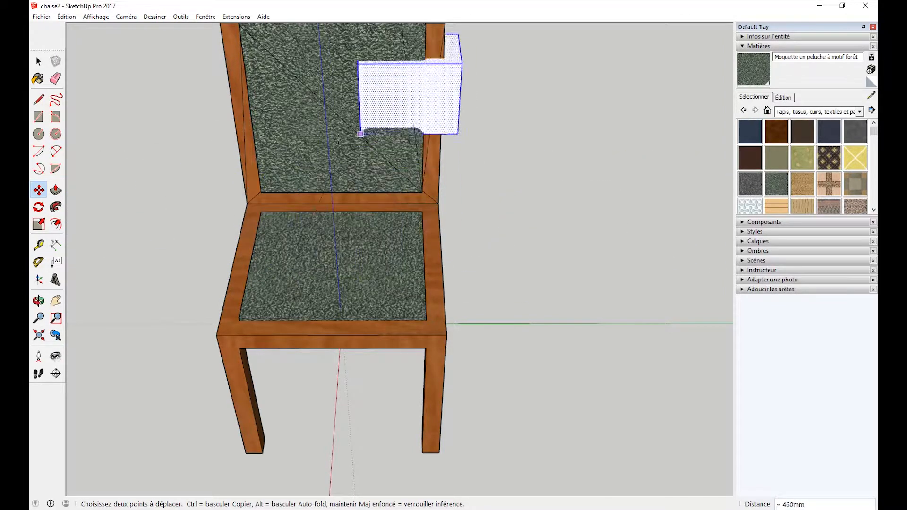
middle_click_drag(357, 125, 600, 237)
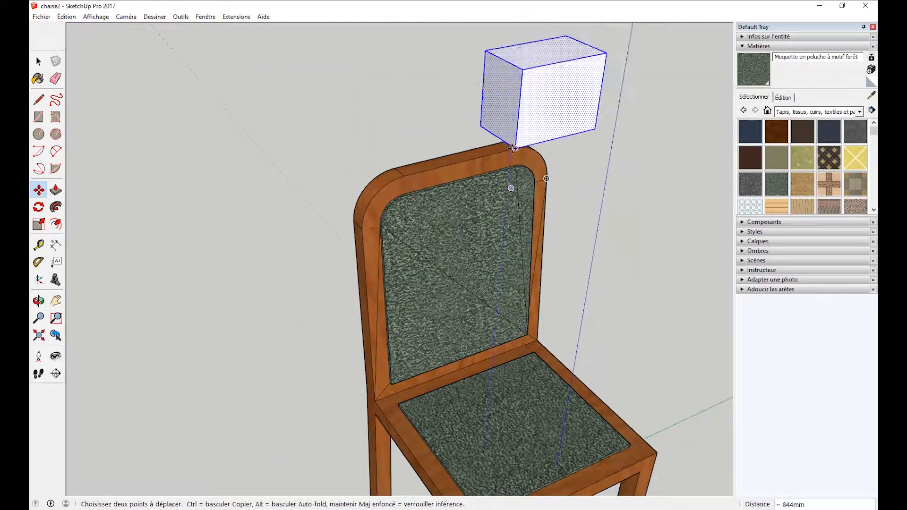
left_click(514, 148)
middle_click_drag(571, 170, 520, 180)
middle_click_drag(600, 180, 428, 166, "shift")
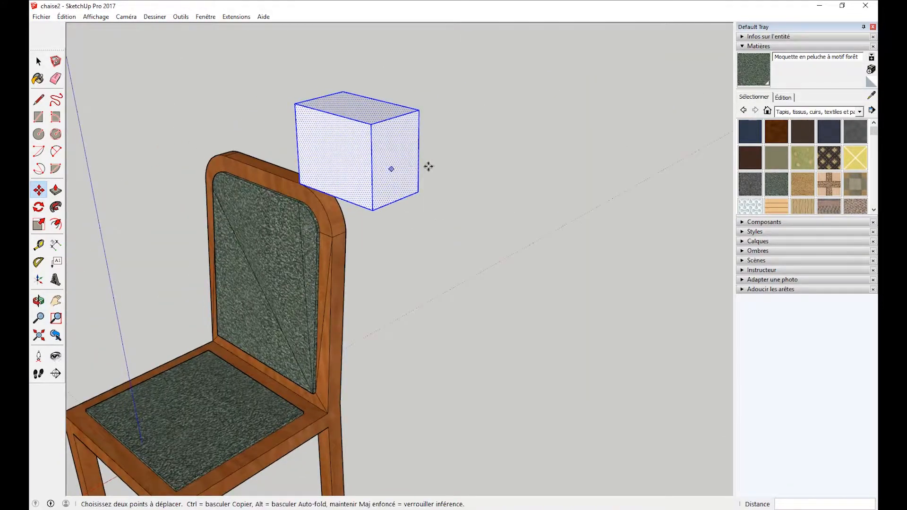
- Combine the box's geometry into a group of its own and delete that group
right_click(339, 131)
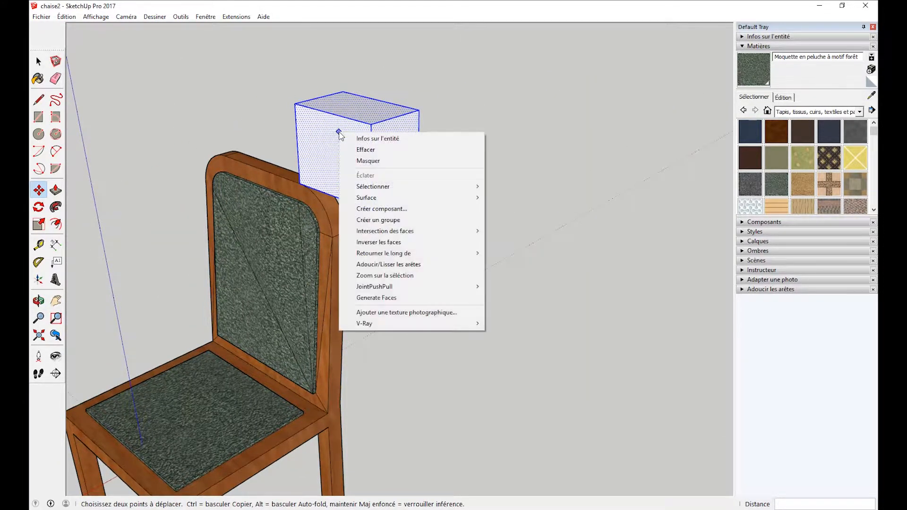
left_click(373, 220)
middle_click_drag(309, 159, 630, 124)
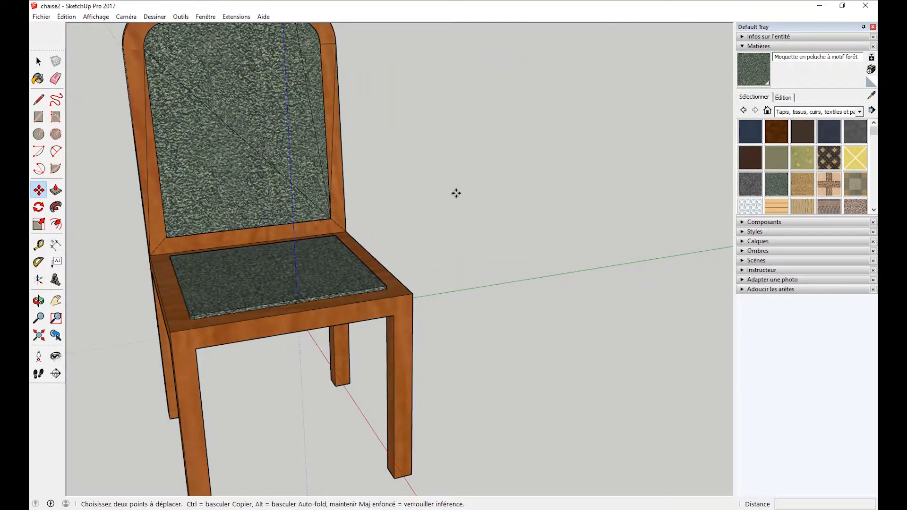
scroll(366, 162, "down", 5)
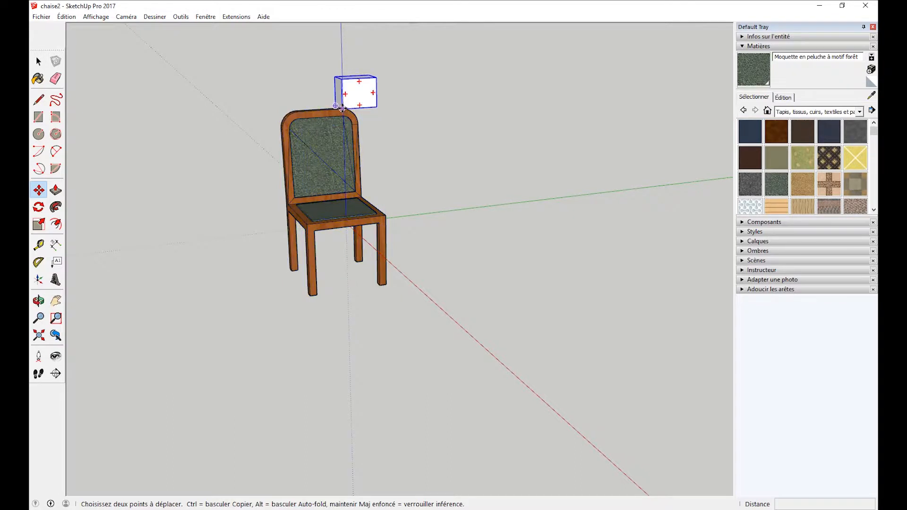
key("space")
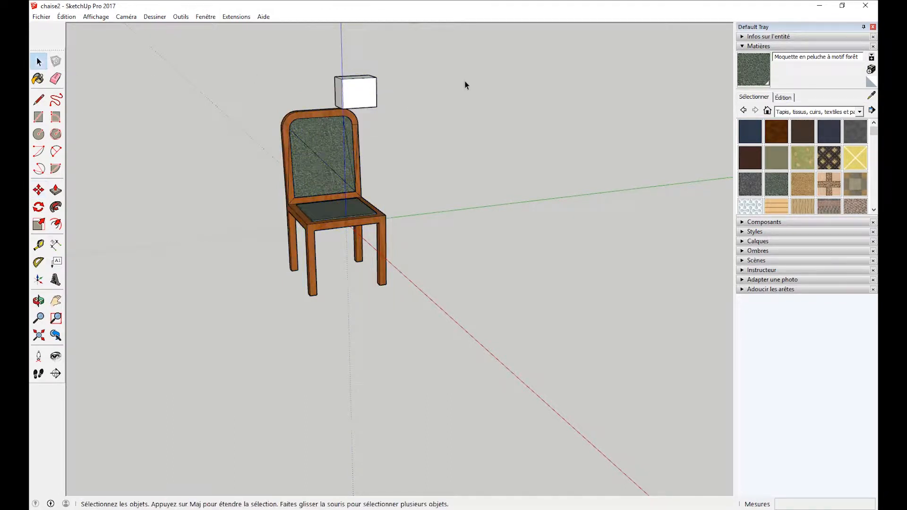
key("Delete")
- Select the chair group, try pasting a copy of it beside the original, and cancel the placement
middle_click_drag(415, 148, 290, 175)
left_click(333, 143)
scroll(323, 168, "up", 3)
scroll(290, 174, "down", 2)
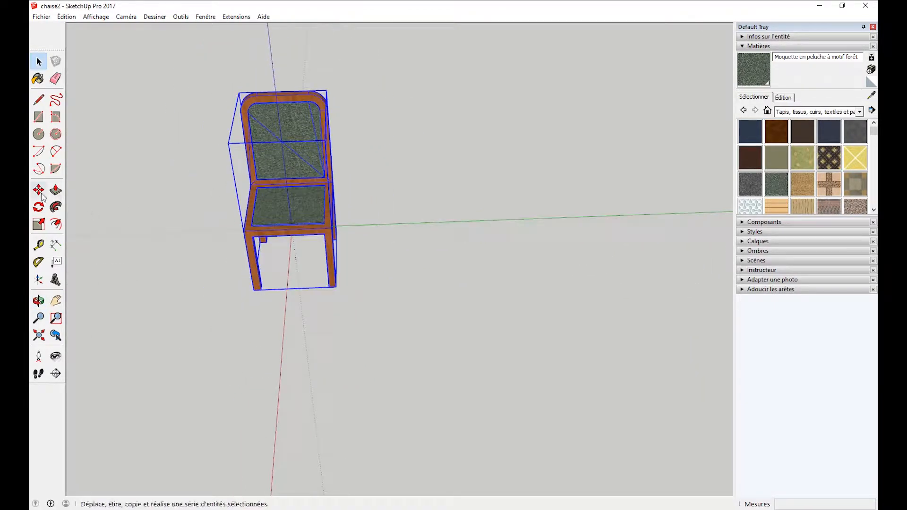
left_click(38, 300)
left_click_drag(284, 199, 239, 192)
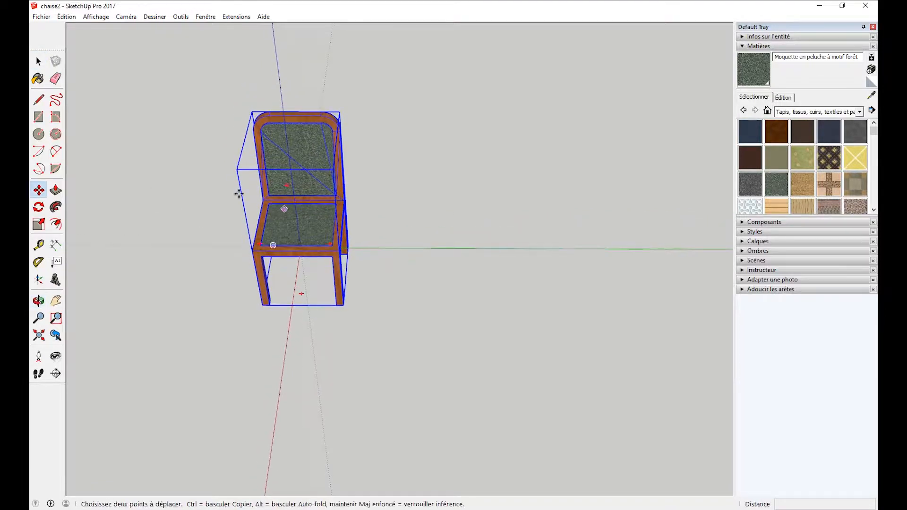
left_click(38, 190)
key("ctrl+v")
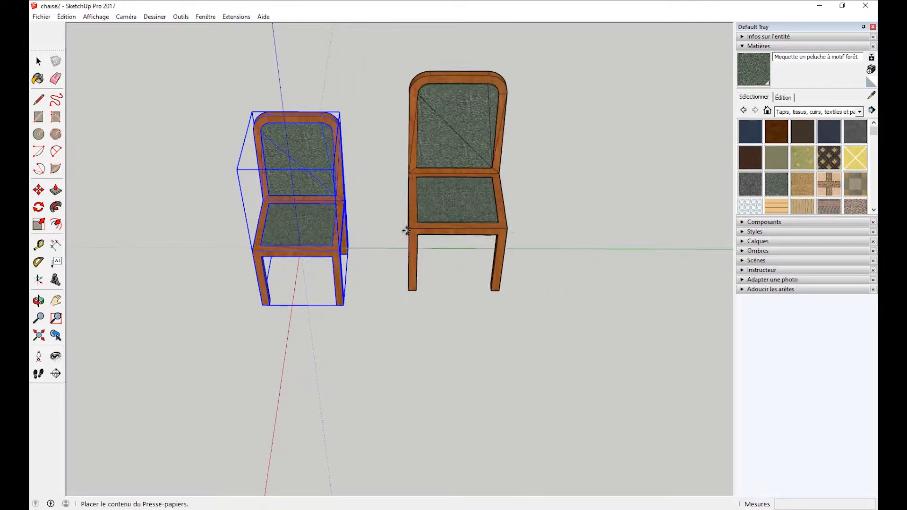
key("Escape")
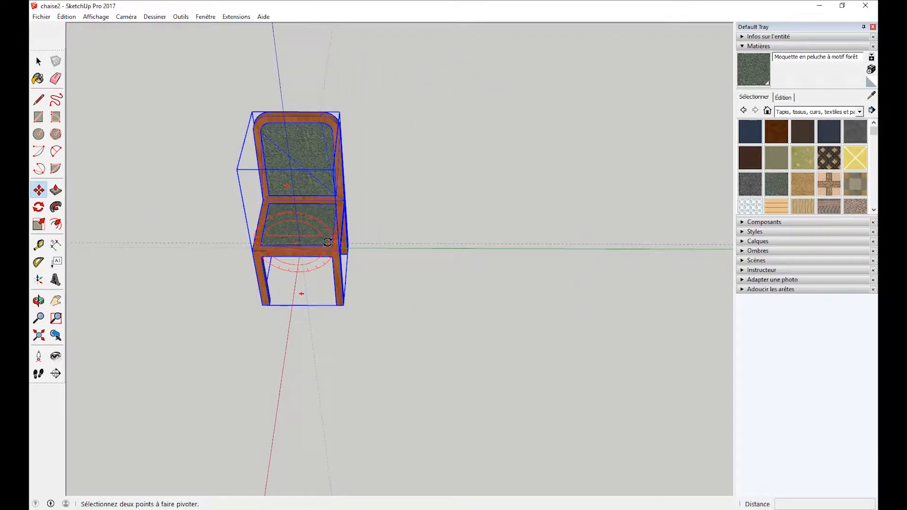
- Paste a copy of the chair on the green axis away from the original, and delete the copy
key("ctrl+v")
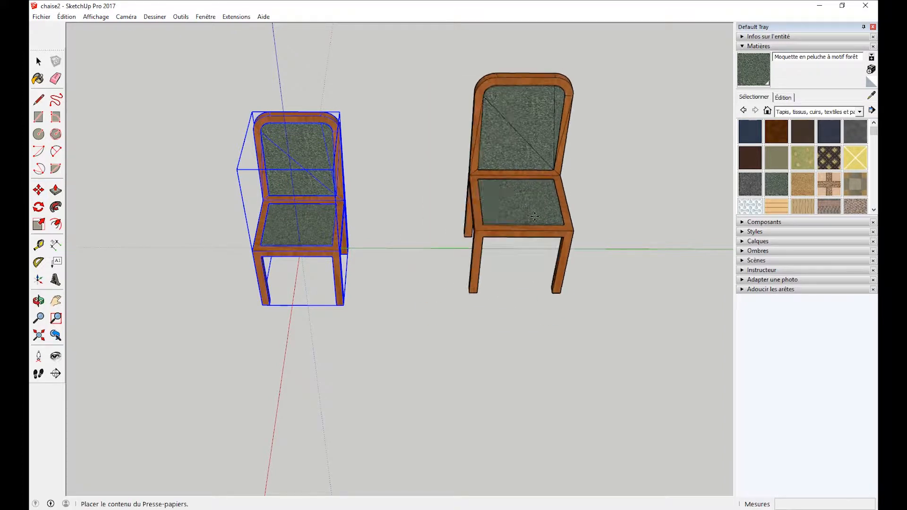
left_click(563, 244)
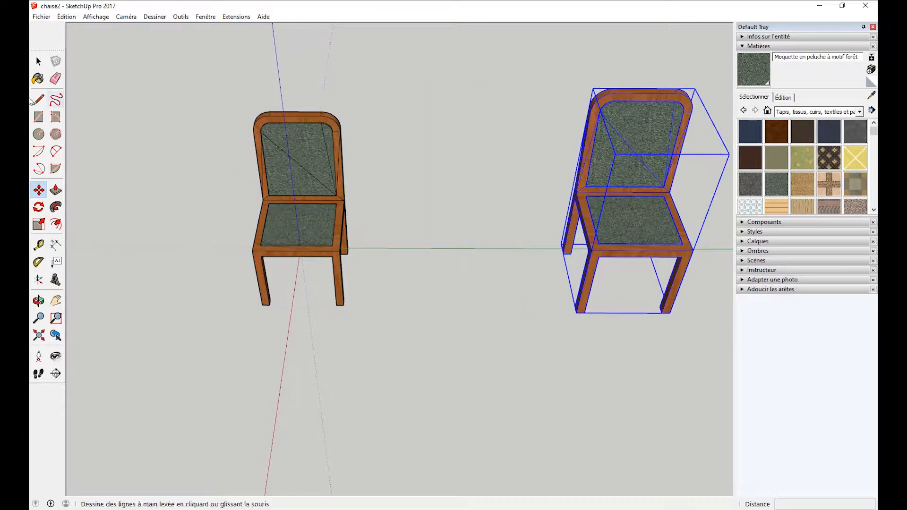
left_click(38, 61)
key("Delete")
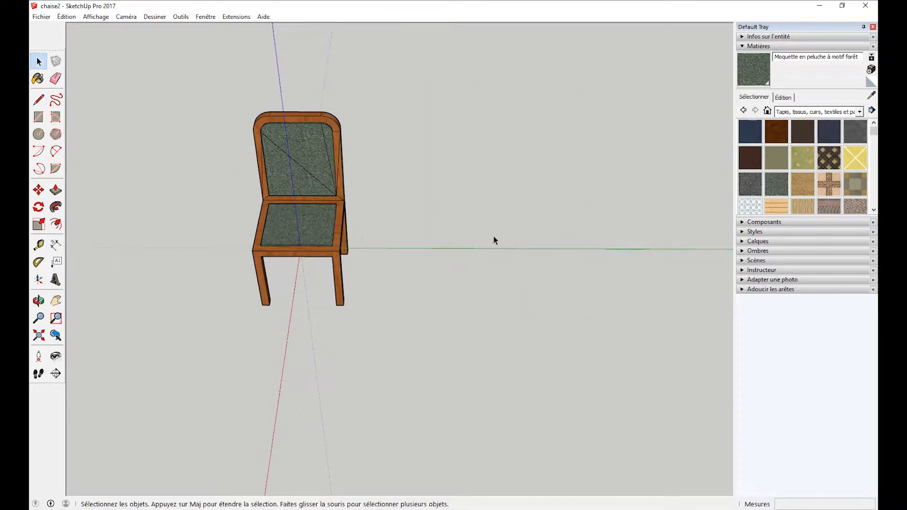
- Copy the chair group 1000 mm along the green axis with the Move tool
left_click(39, 192)
middle_click_drag(304, 204, 164, 140)
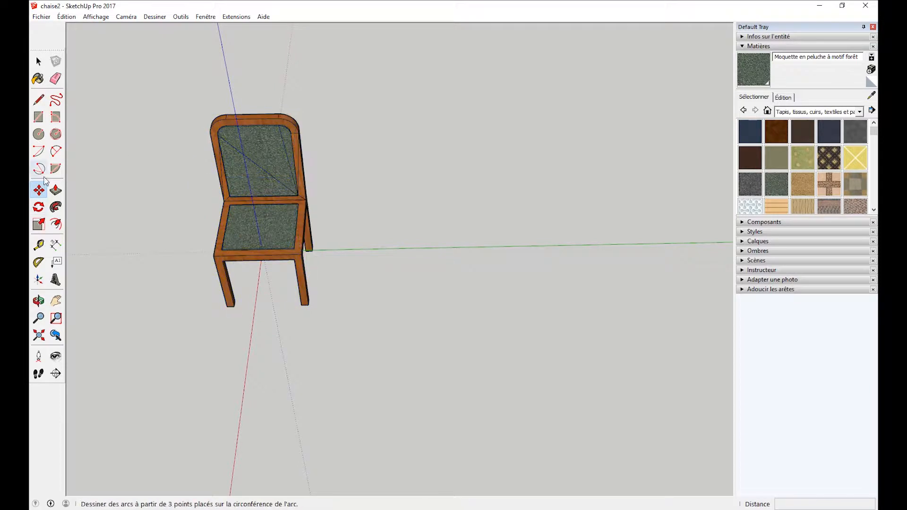
left_click_drag(256, 211, 598, 204)
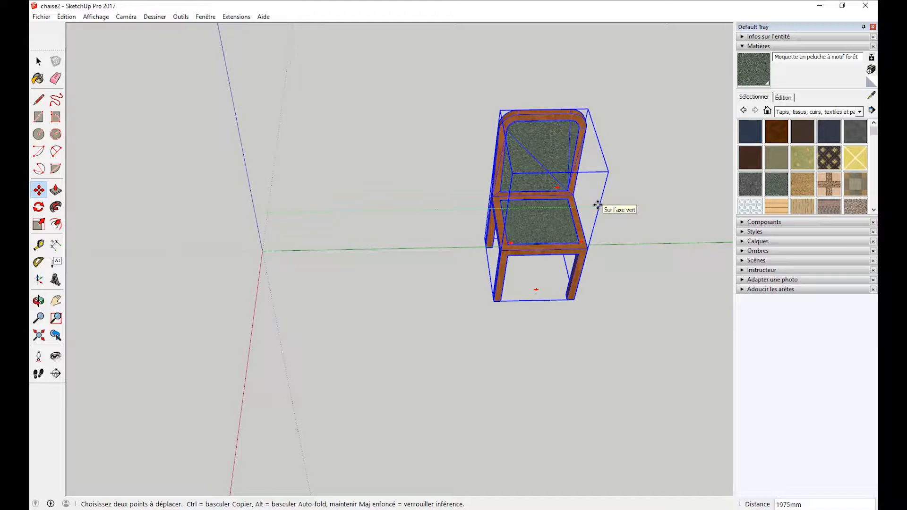
key("ctrl")
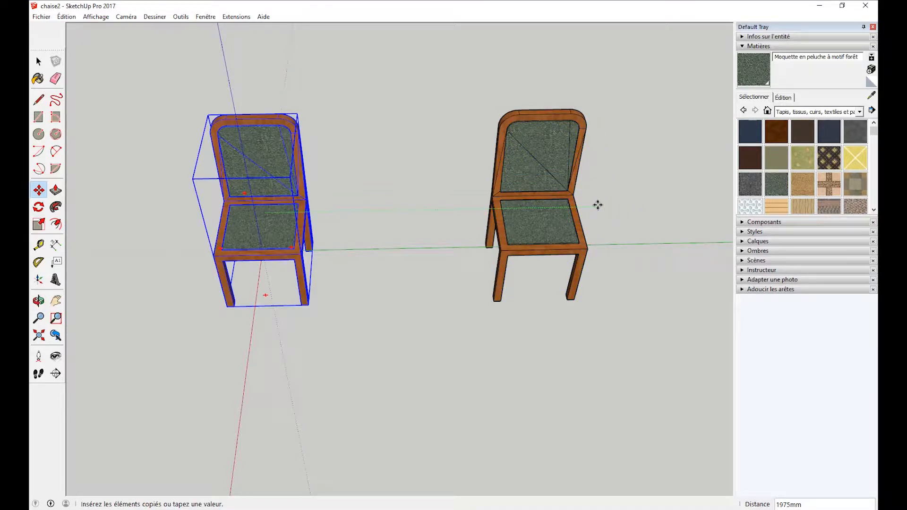
type("600")
key("Return")
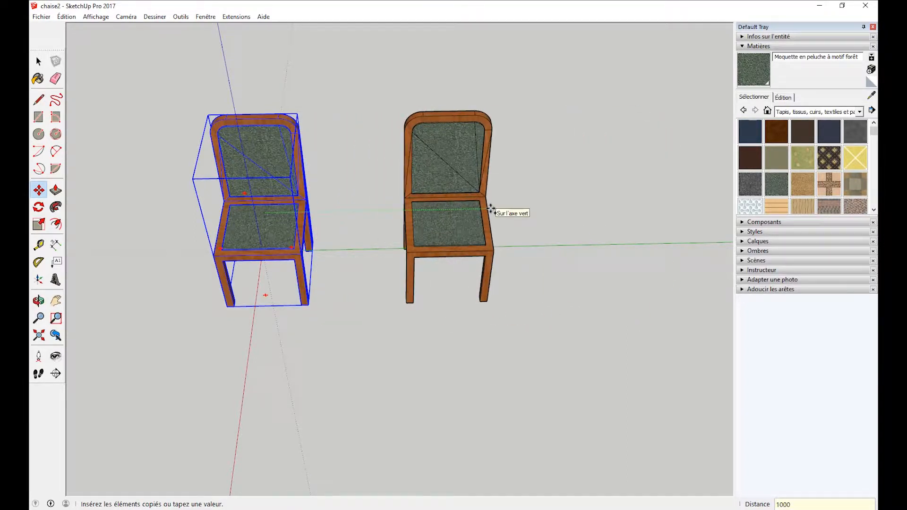
key("Return")
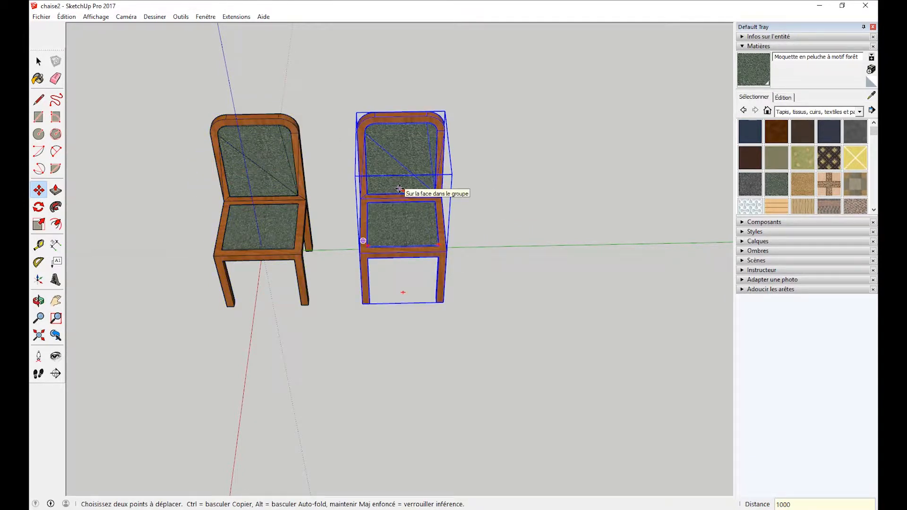
- Copy the second chair 500 mm further along the green axis
scroll(427, 214, "down", 1)
middle_click_drag(427, 215, 329, 225, "shift")
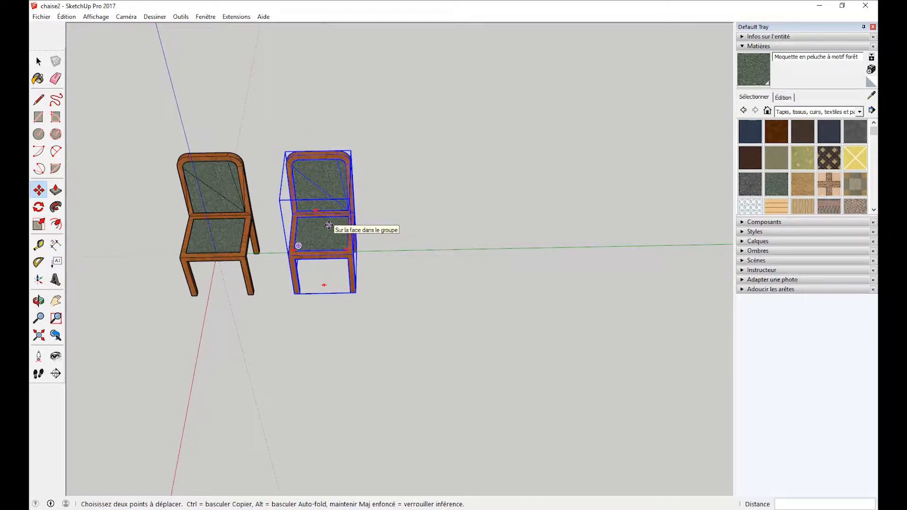
left_click(329, 225)
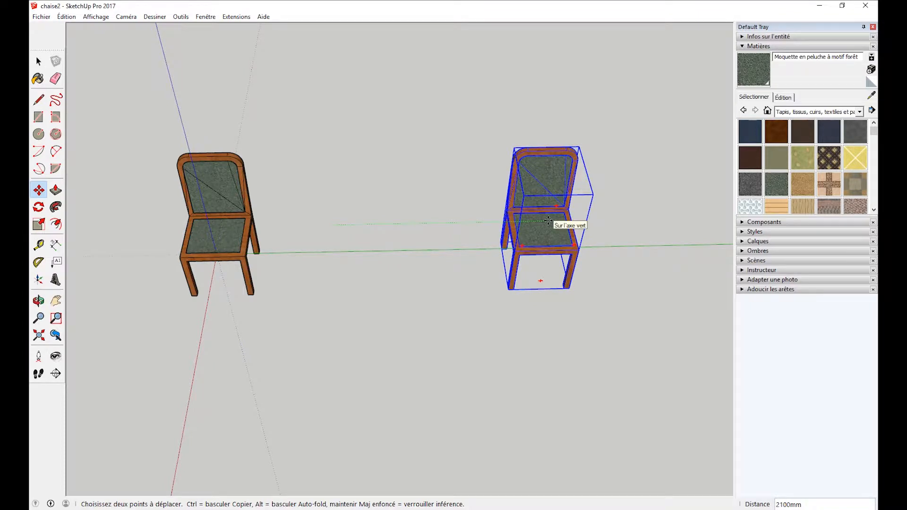
key("ctrl")
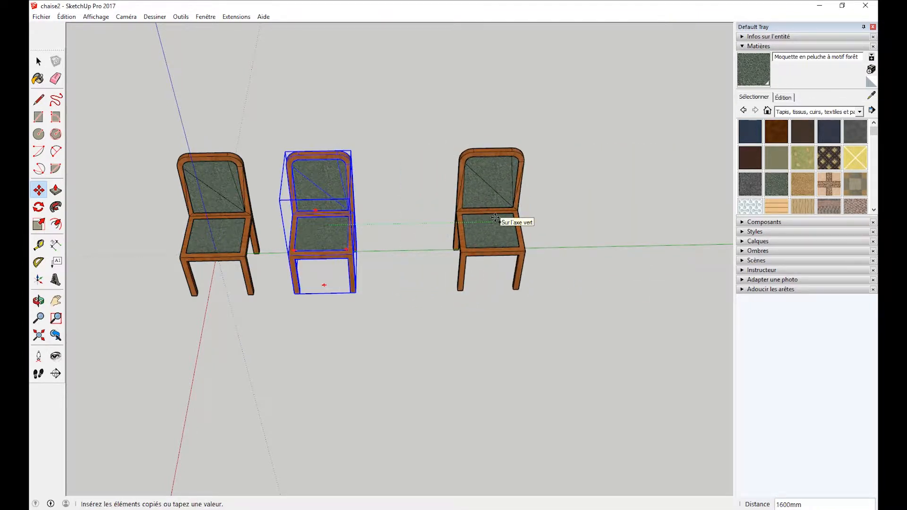
type("500")
key("Return")
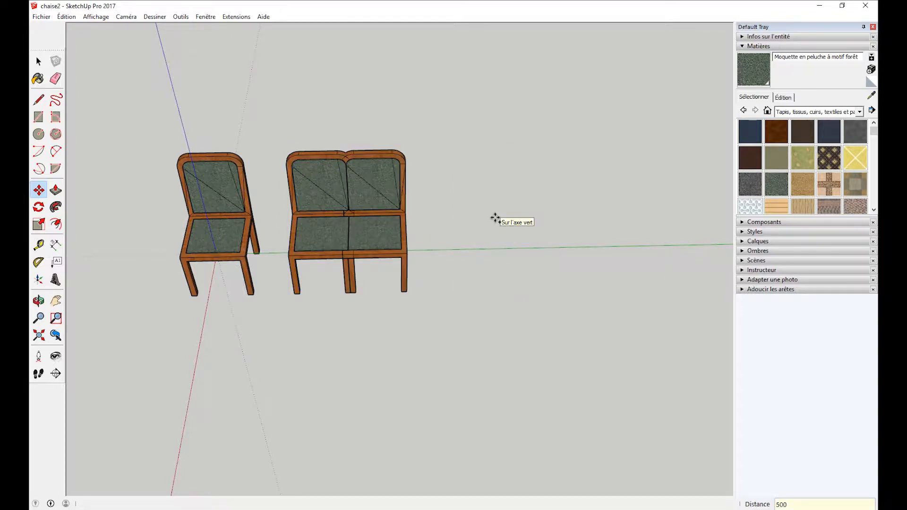
- Widen the last copy's spacing so the chairs no longer touch, and multiply the copy by 12 into a row
type("7")
key("Return")
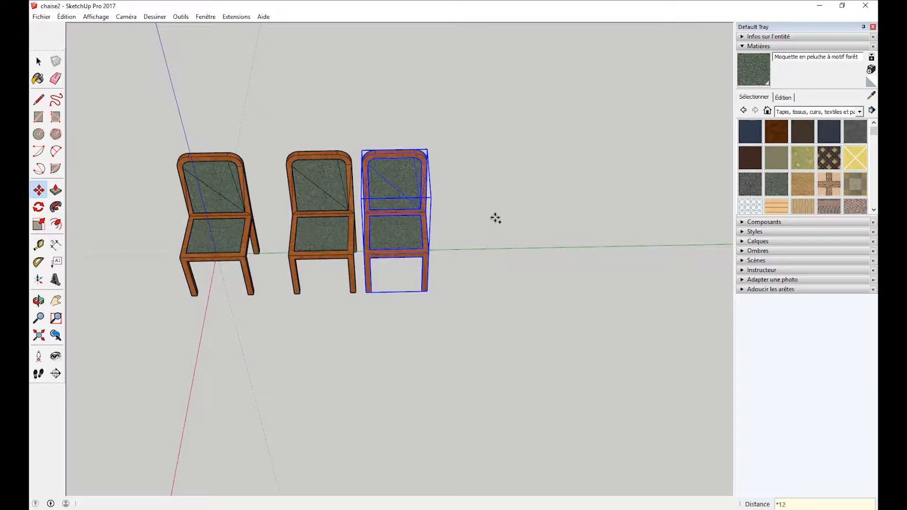
key("Return")
scroll(495, 218, "down", 4)
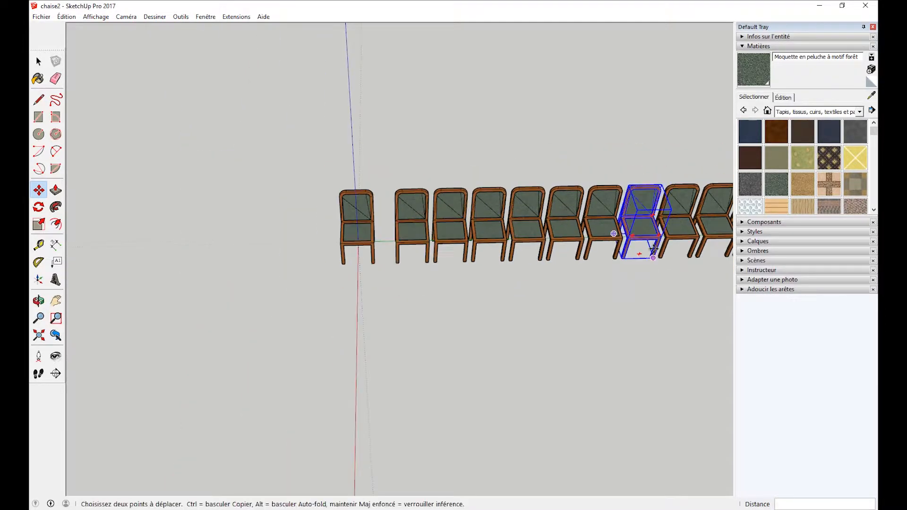
middle_click_drag(635, 251, 402, 183, "shift")
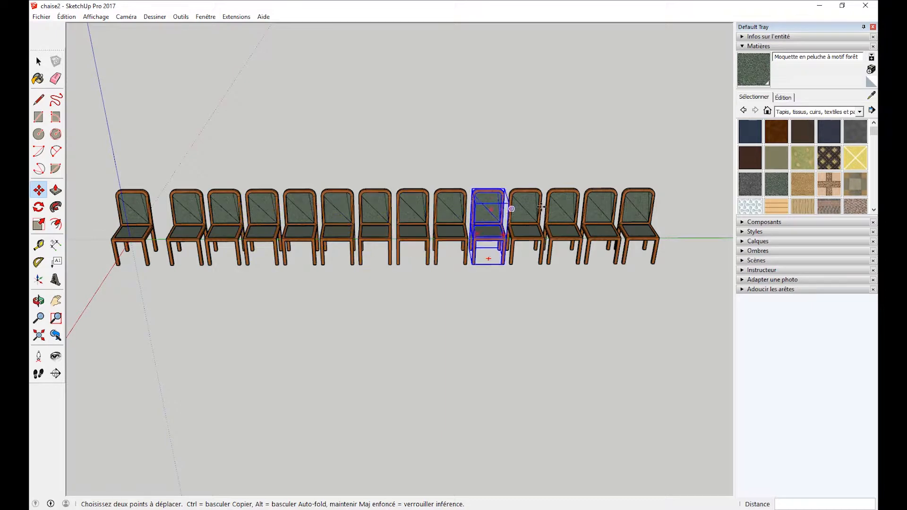
- Copy the whole row of chairs, excluding the original, along the red axis and multiply the copy by 5 into parallel rows
left_click(39, 62)
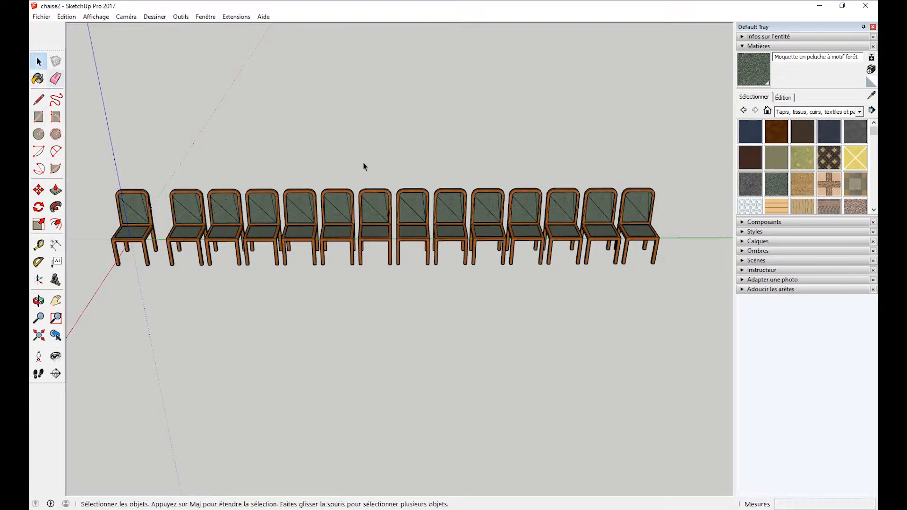
middle_click_drag(365, 166, 321, 322)
left_click_drag(145, 169, 673, 310)
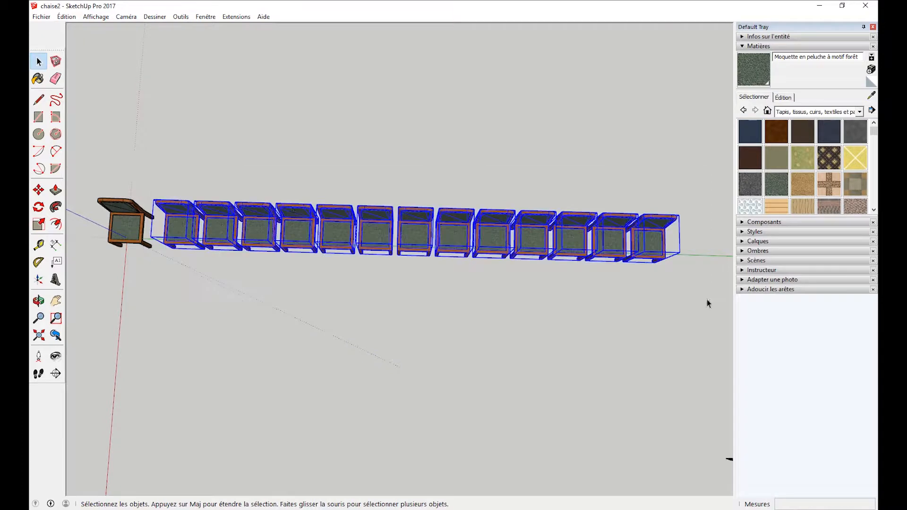
left_click(39, 190)
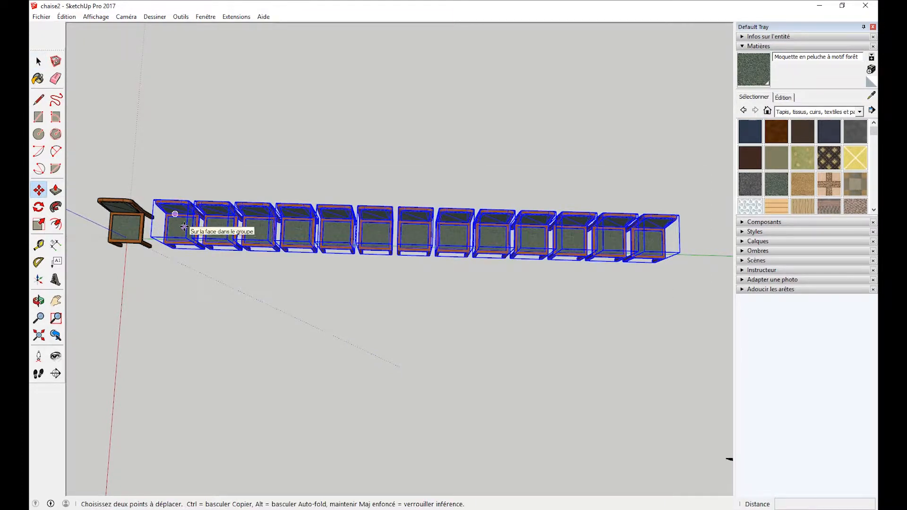
left_click(184, 228)
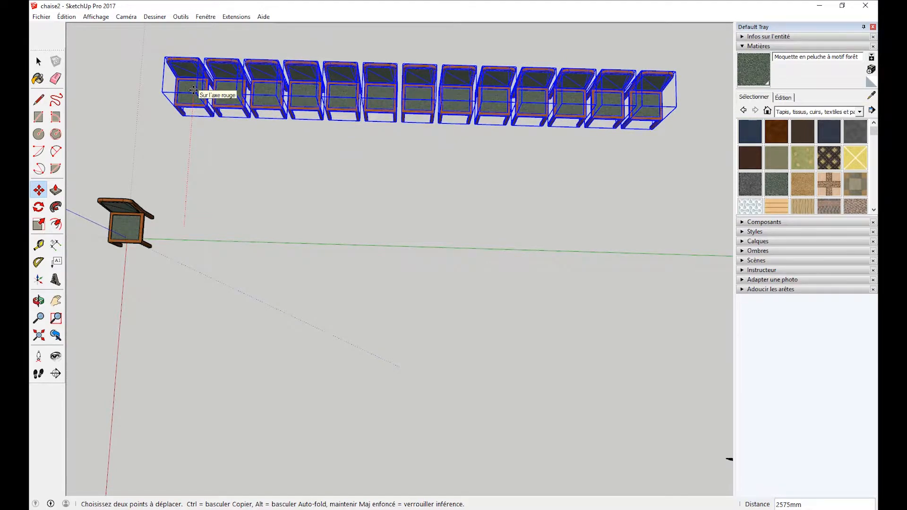
key("ctrl")
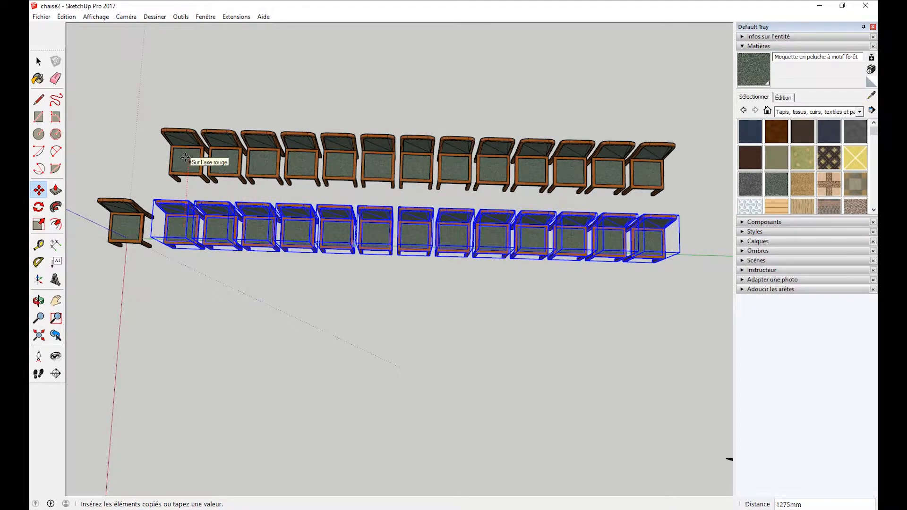
key("Return")
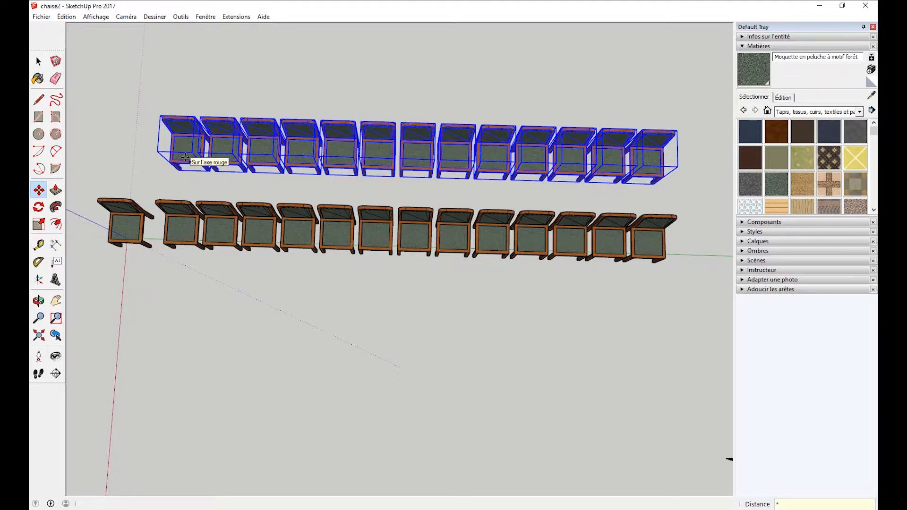
key("Return")
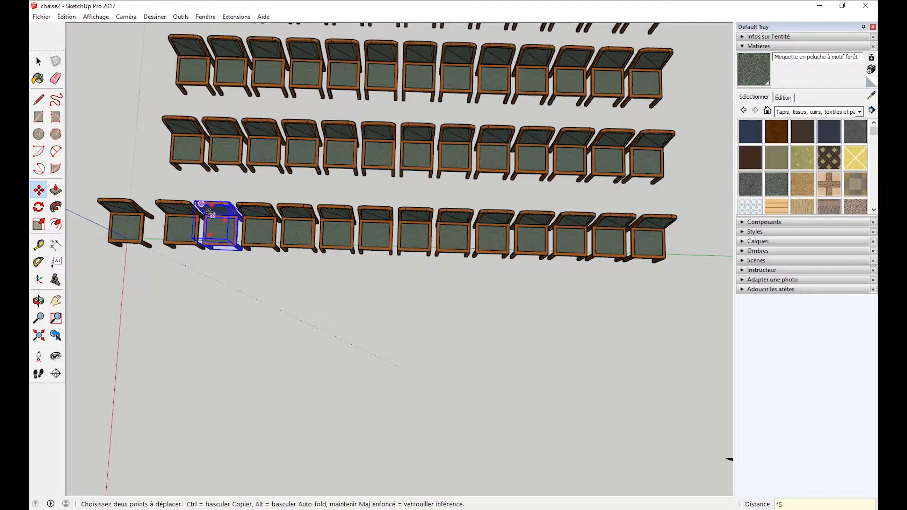
- Copy the block of chair rows, leaving out the original chair, 11025 mm along the green axis
middle_click_drag(200, 205, 238, 7)
scroll(365, 162, "down", 2)
mouse_move(366, 162)
middle_mouse_down()
mouse_move(377, 150)
mouse_move(370, 141)
mouse_move(368, 154)
middle_mouse_up()
left_click(39, 61)
middle_click_drag(293, 265, 212, 84)
left_click_drag(253, 80, 498, 357)
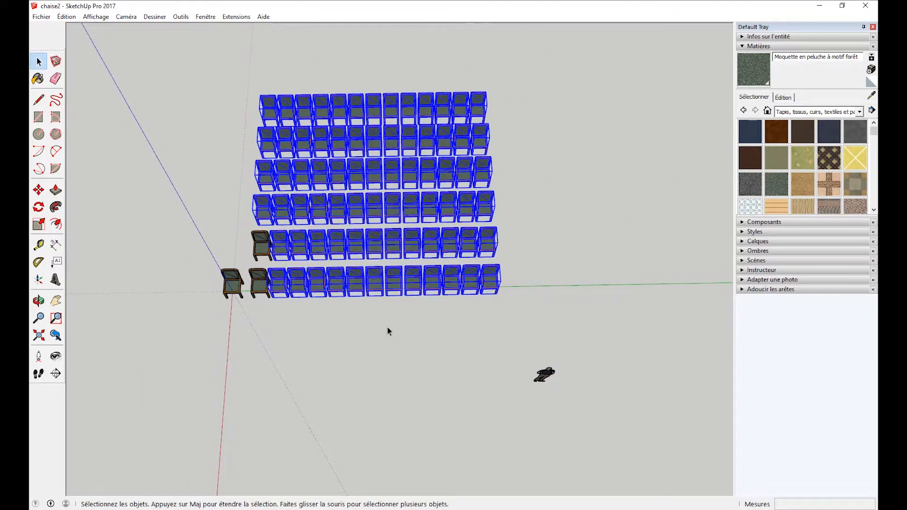
left_click(256, 281, "shift")
left_click(261, 244, "shift")
key("m")
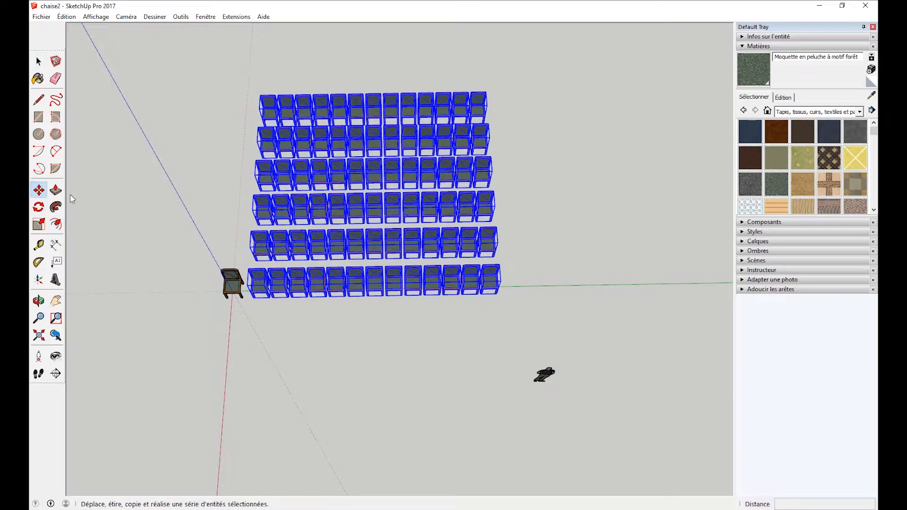
left_click(262, 210)
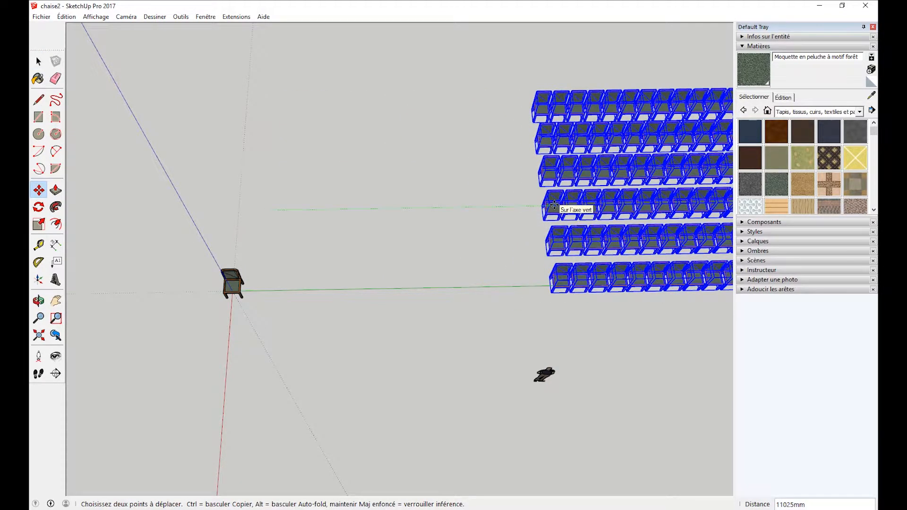
key("ctrl")
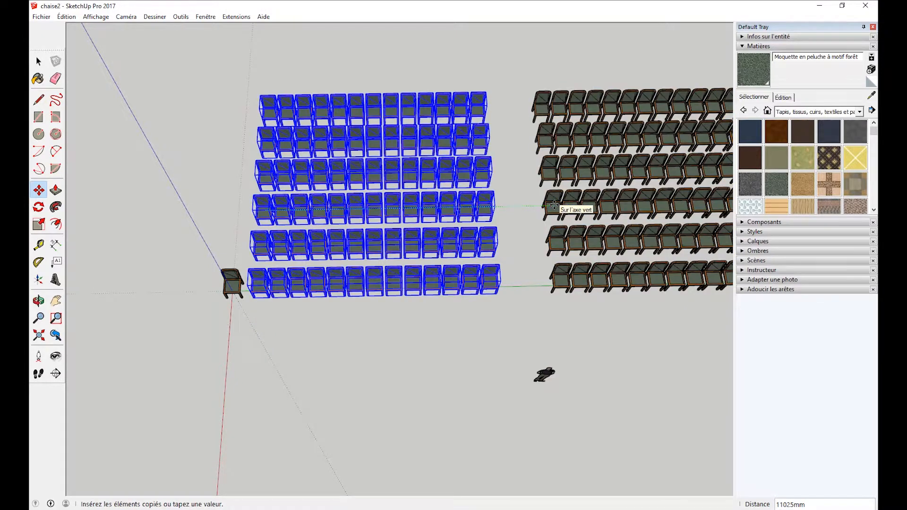
left_click(554, 205)
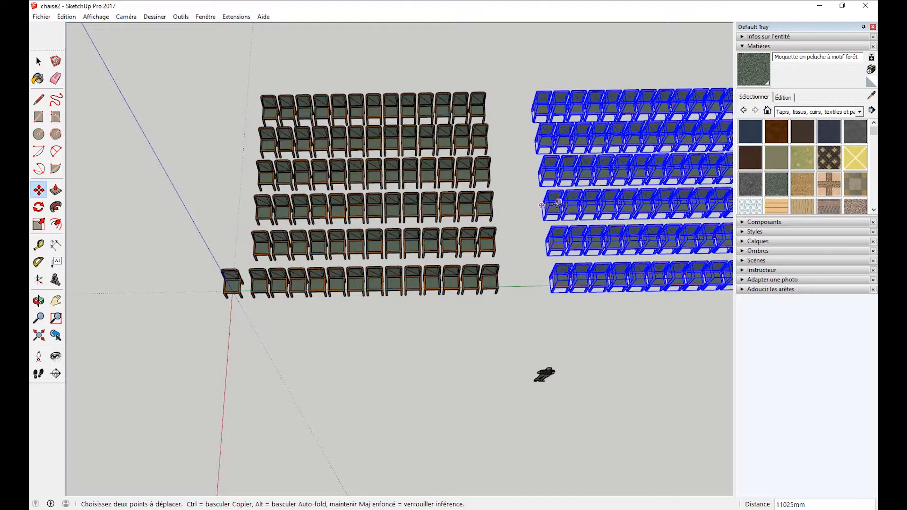
- Multiply the copied block of chairs by 3 to form a series of evenly spaced seating blocks
type("*")
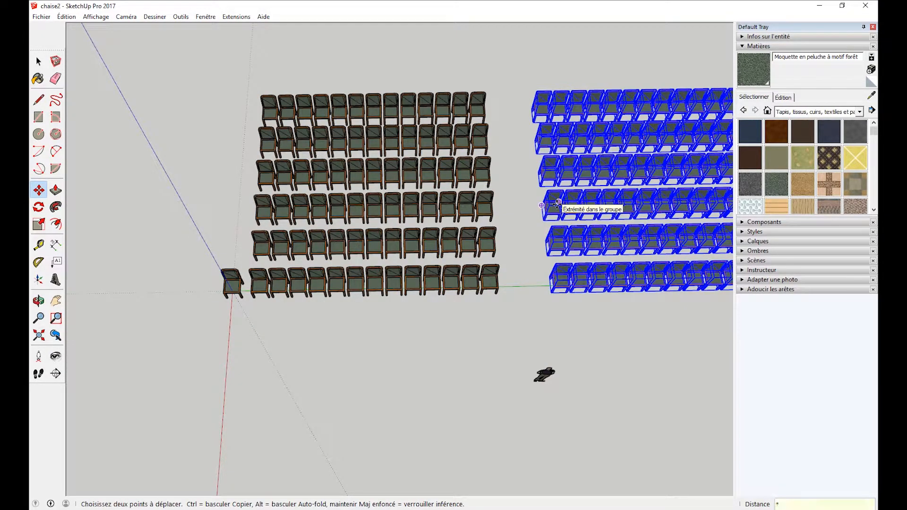
type("3")
key("Return")
- Examine the arrayed seating blocks from above, up close and at eye level
scroll(573, 216, "down", 5)
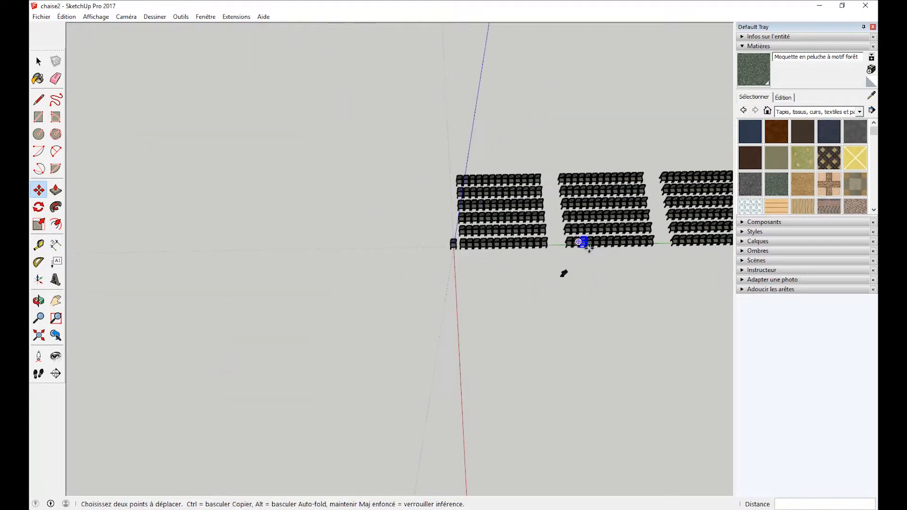
middle_click_drag(591, 243, 243, 255, "shift")
middle_click_drag(359, 142, 345, 260)
scroll(345, 261, "up", 2)
middle_click_drag(431, 249, 431, 278, "shift")
scroll(364, 293, "down", 3)
left_click(39, 62)
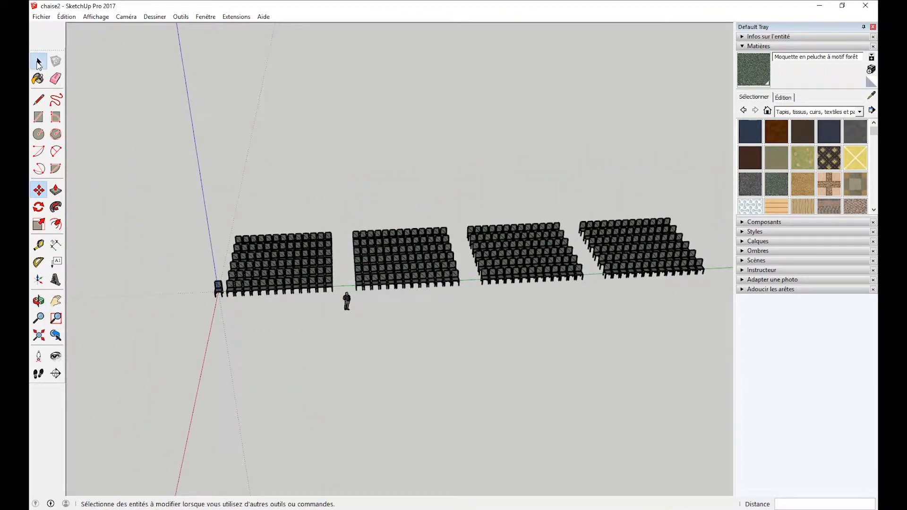
middle_click_drag(222, 246, 227, 220)
scroll(302, 283, "up", 6)
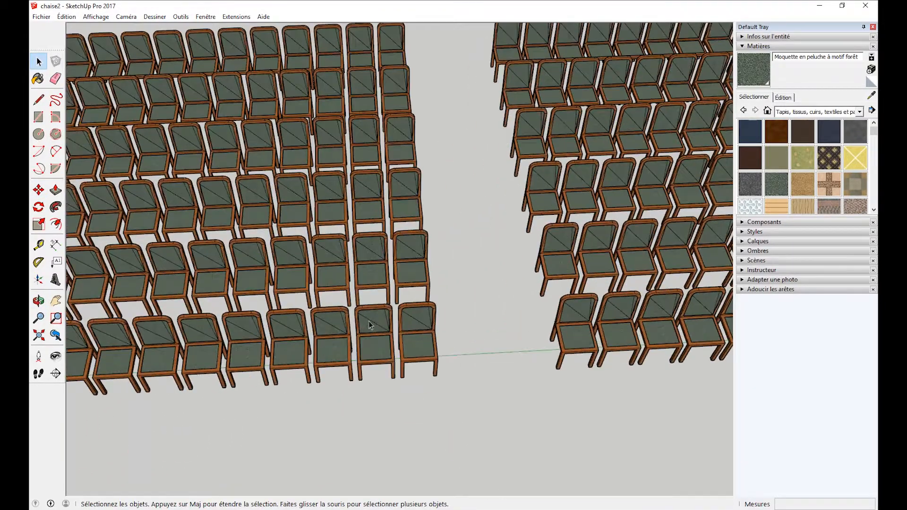
key("o")
middle_click_drag(357, 193, 395, 180)
scroll(409, 206, "up", 3)
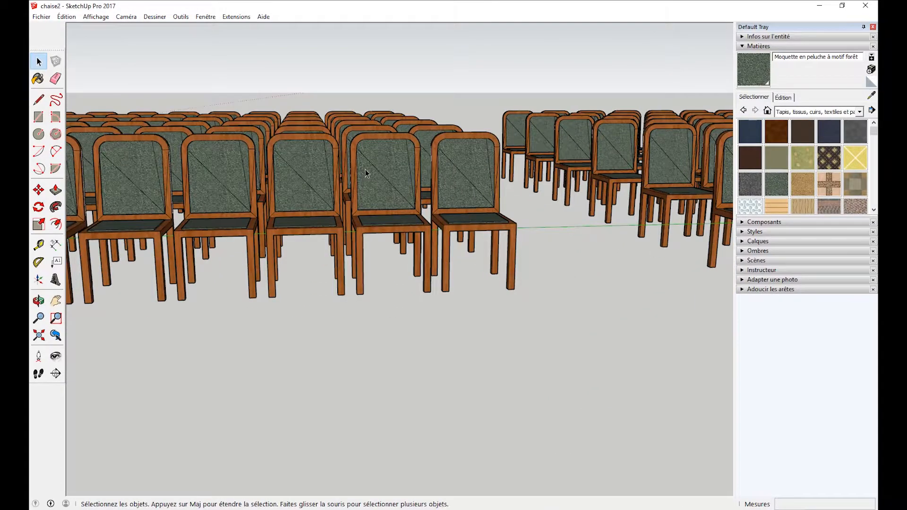
scroll(384, 171, "down", 6)
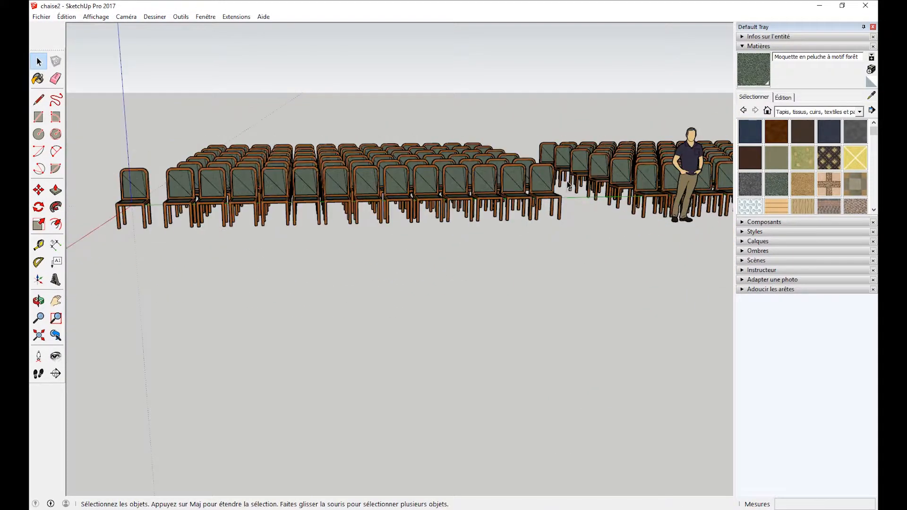
middle_click_drag(407, 189, 455, 222)
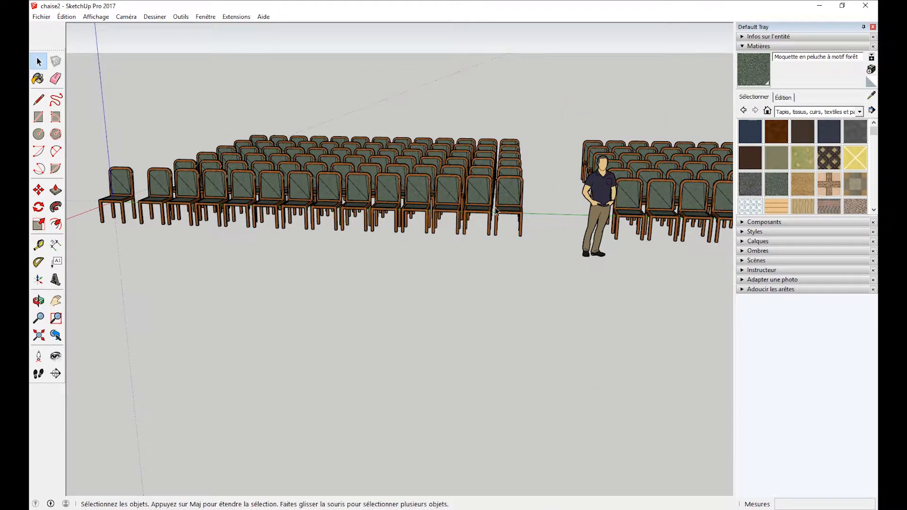
- Inside the group of the first block's front-row end chair, lengthen the legs by moving their bottom ends down 763 mm
scroll(495, 211, "up", 5)
middle_click_drag(511, 237, 455, 257)
scroll(460, 340, "up", 3)
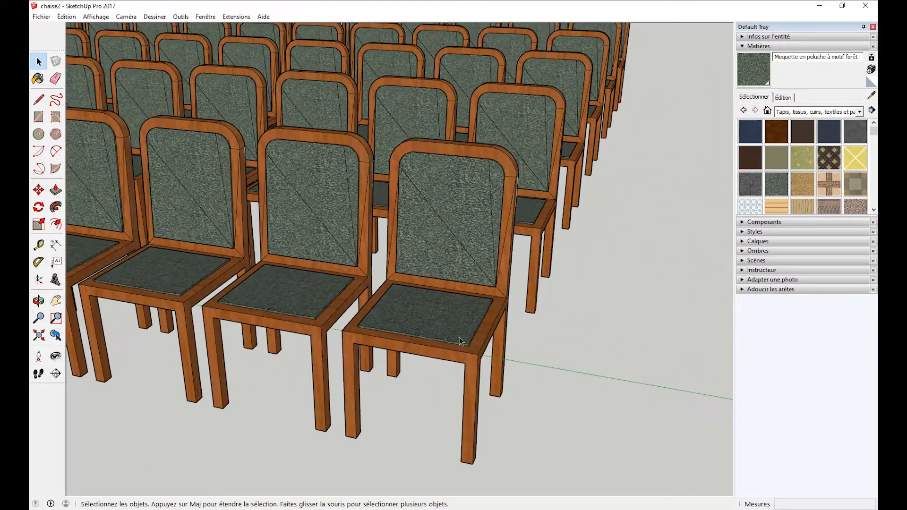
middle_click_drag(459, 340, 544, 257)
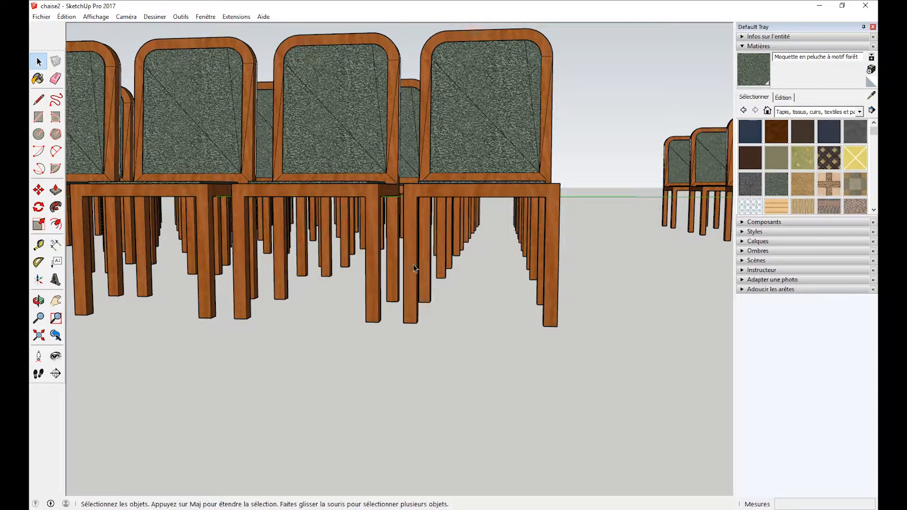
double_click(414, 268)
middle_click_drag(409, 281, 432, 160)
left_click_drag(432, 157, 663, 269)
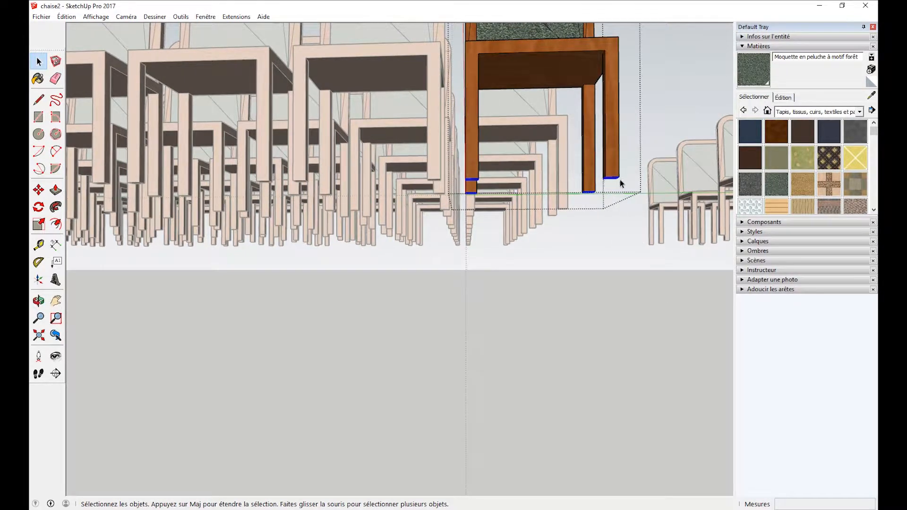
key("m")
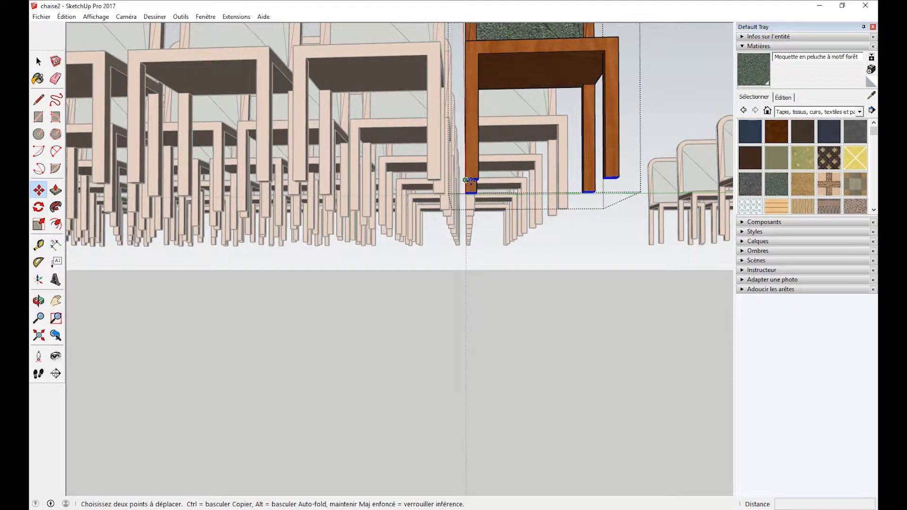
left_click(471, 179)
left_click(487, 369)
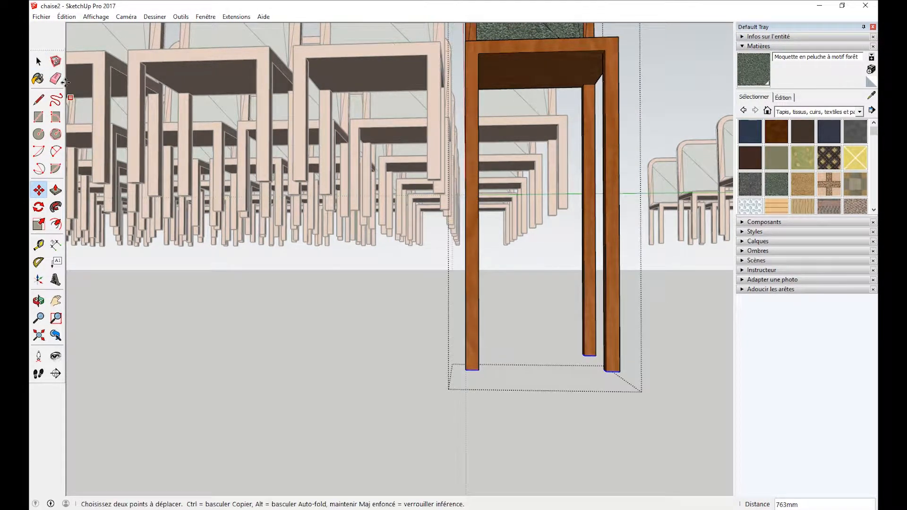
key("space")
scroll(288, 317, "down", 10)
middle_click_drag(294, 319, 311, 307)
left_click(307, 298)
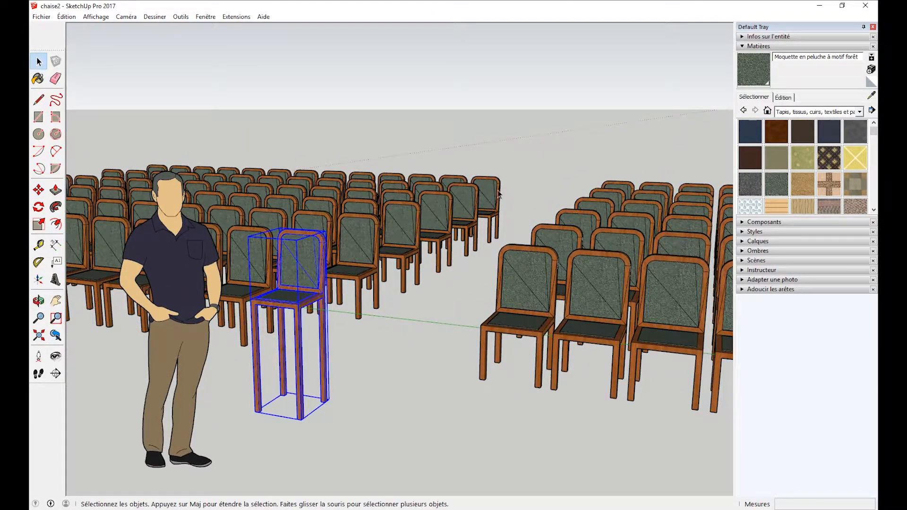
- Delete all the chair copies and the human figure, keeping only the original chair at the origin
scroll(364, 270, "down", 3)
middle_click_drag(363, 271, 562, 305)
middle_click_drag(330, 270, 437, 264, "shift")
middle_click_drag(437, 264, 325, 458)
scroll(375, 303, "down", 3)
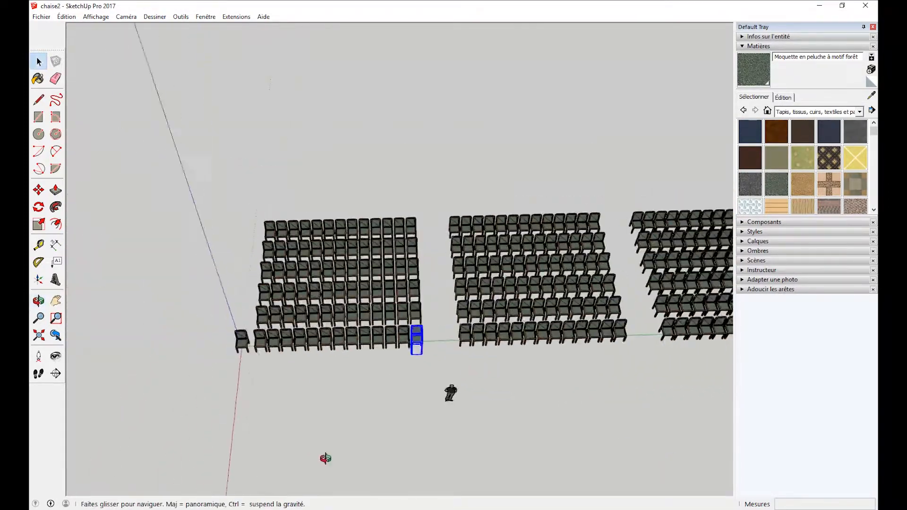
scroll(368, 326, "down", 3)
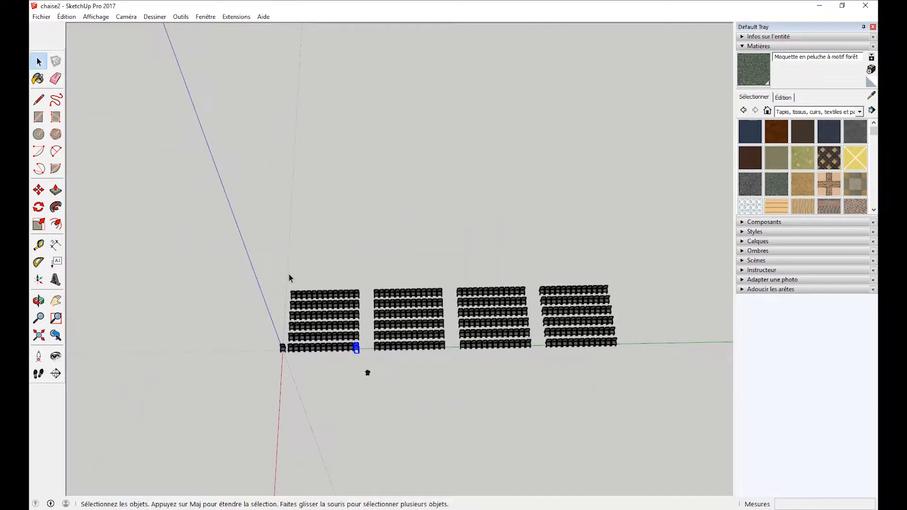
left_click_drag(289, 278, 638, 411)
scroll(314, 332, "up", 4)
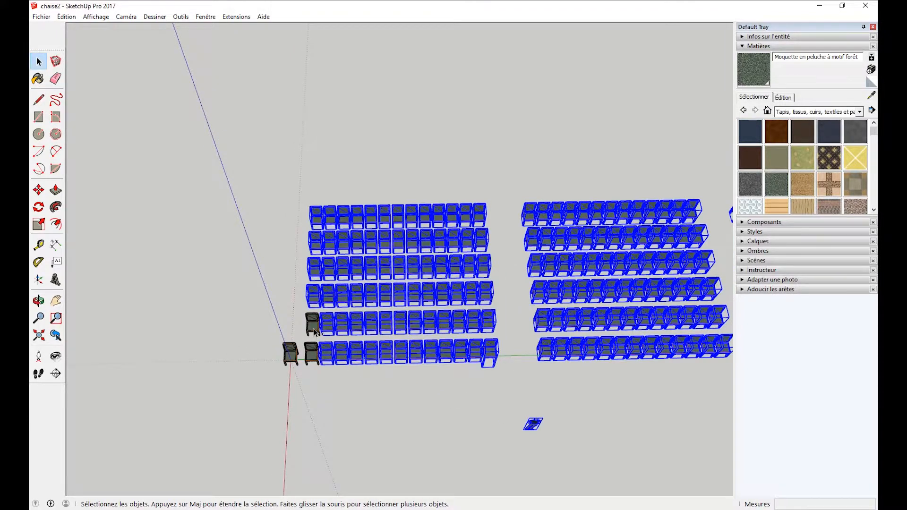
key("Delete")
- Explode the original chair's group back into loose geometry and clear the selection
scroll(313, 361, "up", 5)
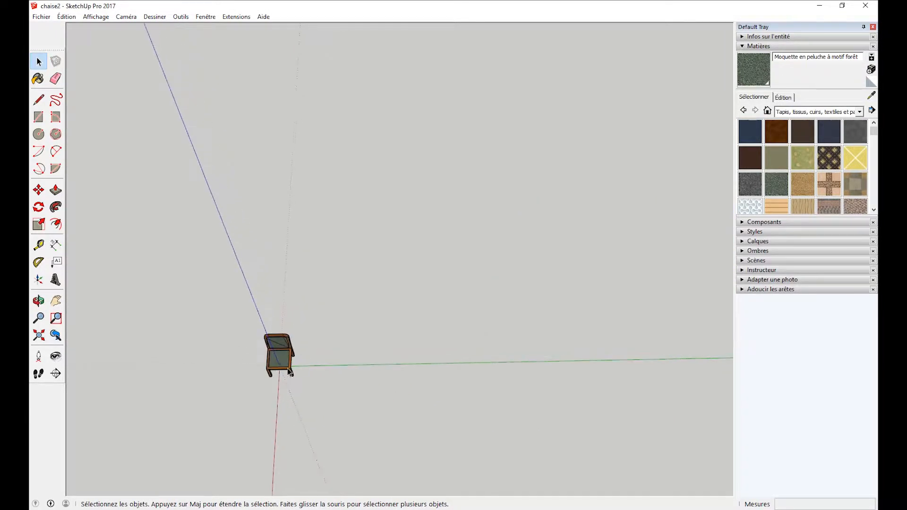
middle_click_drag(287, 372, 411, 273)
left_click(268, 333)
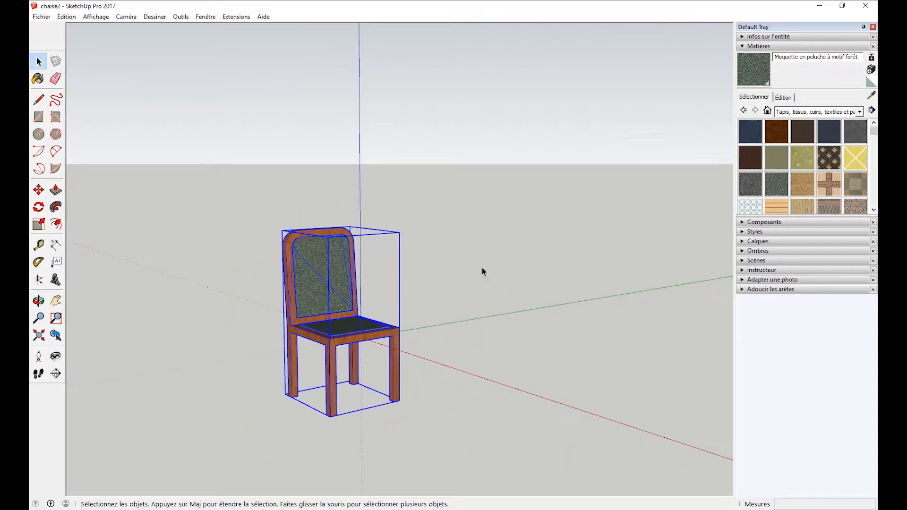
right_click(320, 257)
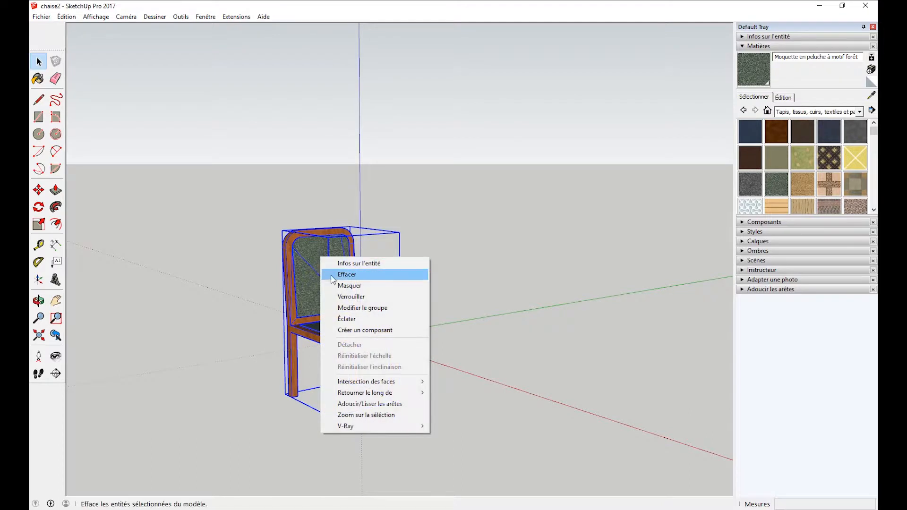
left_click(350, 320)
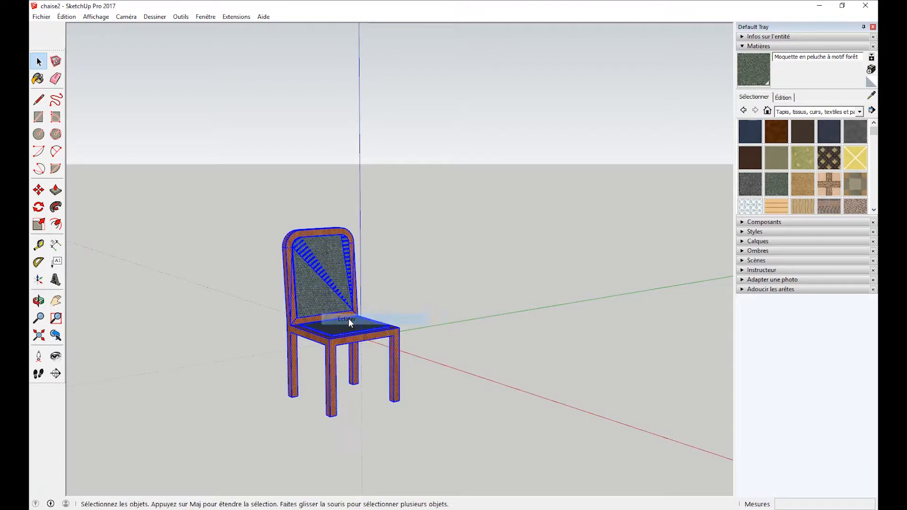
left_click(463, 292)
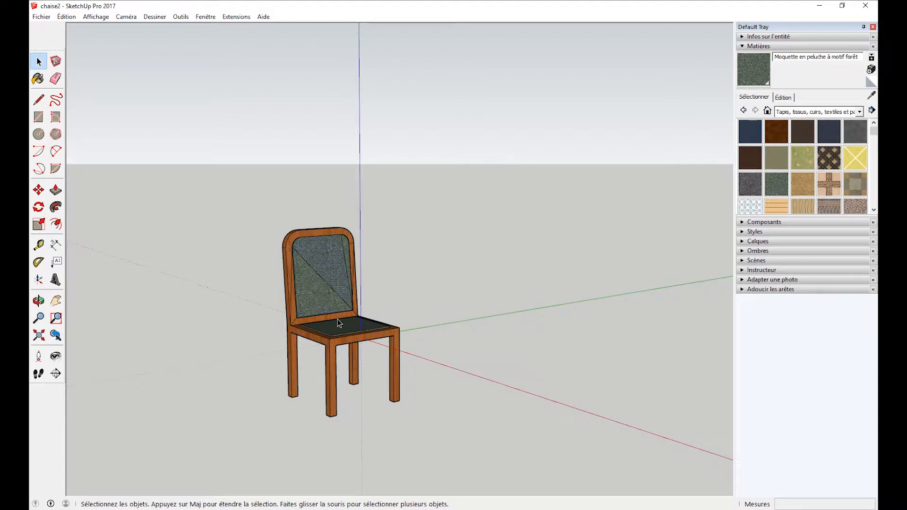
- Make a component named "chaise" from all of the original chair's loose geometry, replacing the selection
middle_click_drag(417, 290, 315, 335)
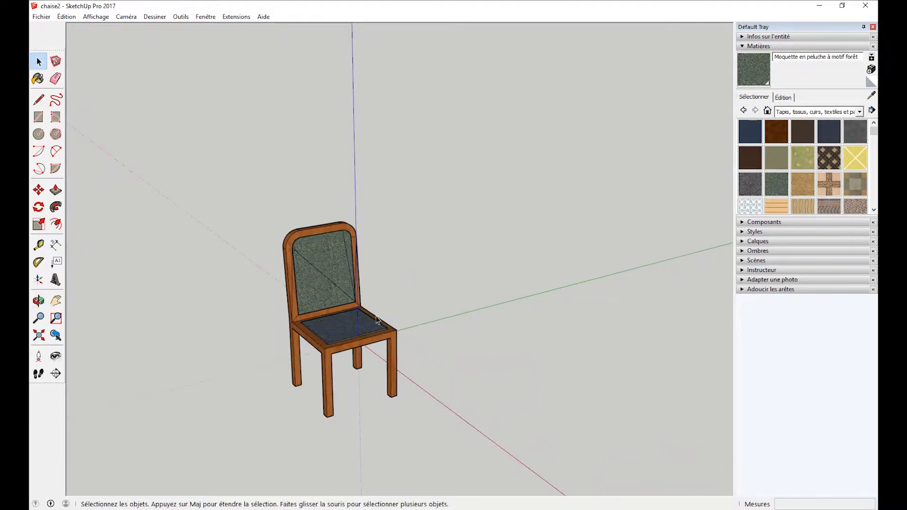
left_click_drag(202, 165, 534, 486)
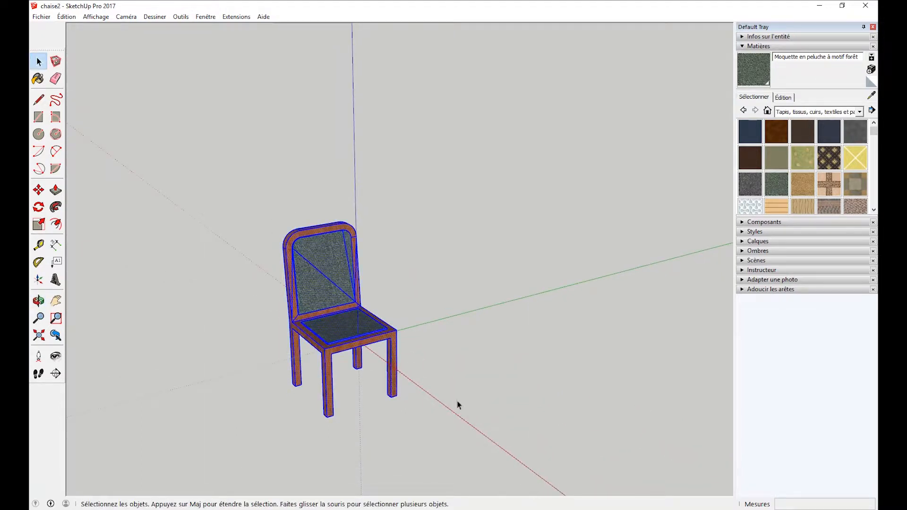
right_click(327, 251)
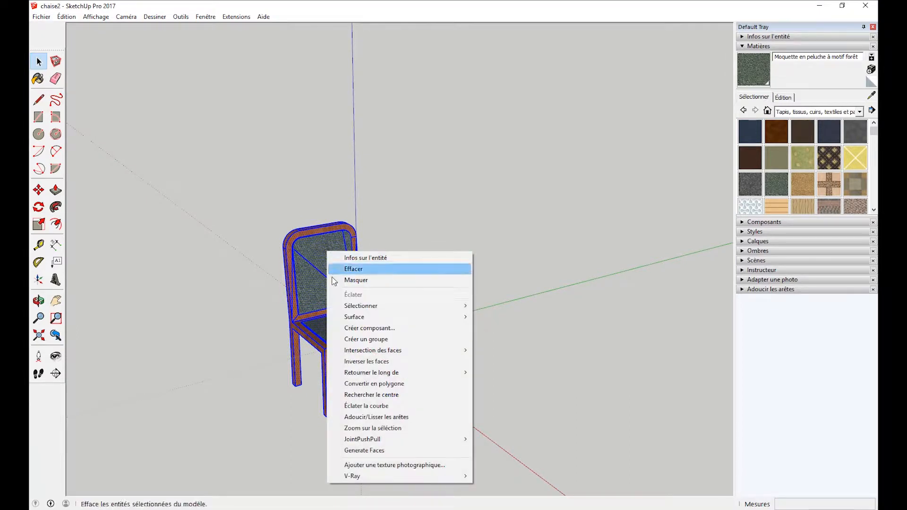
left_click(370, 328)
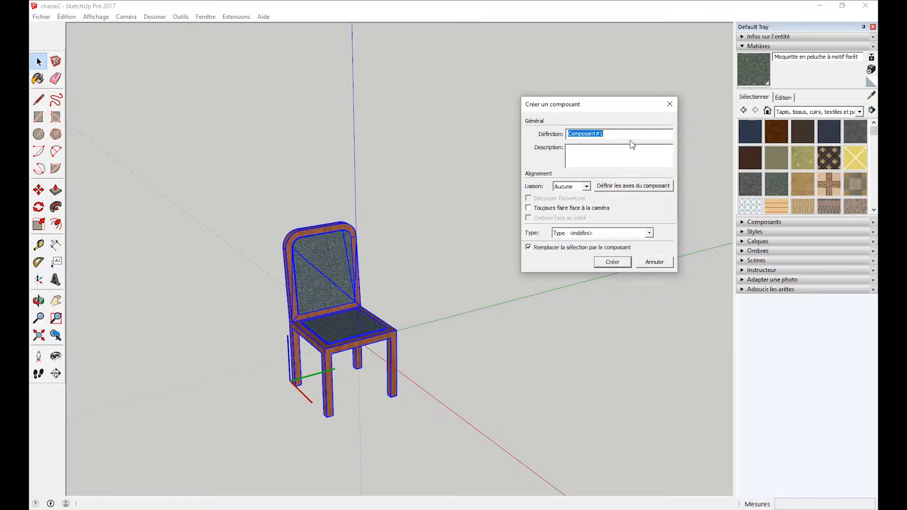
left_click_drag(575, 112, 473, 163)
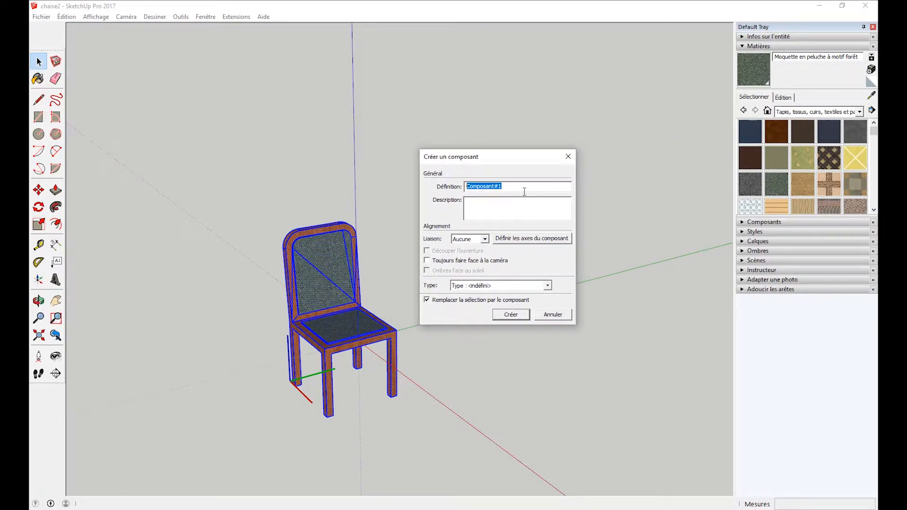
type("chaise")
left_click(511, 314)
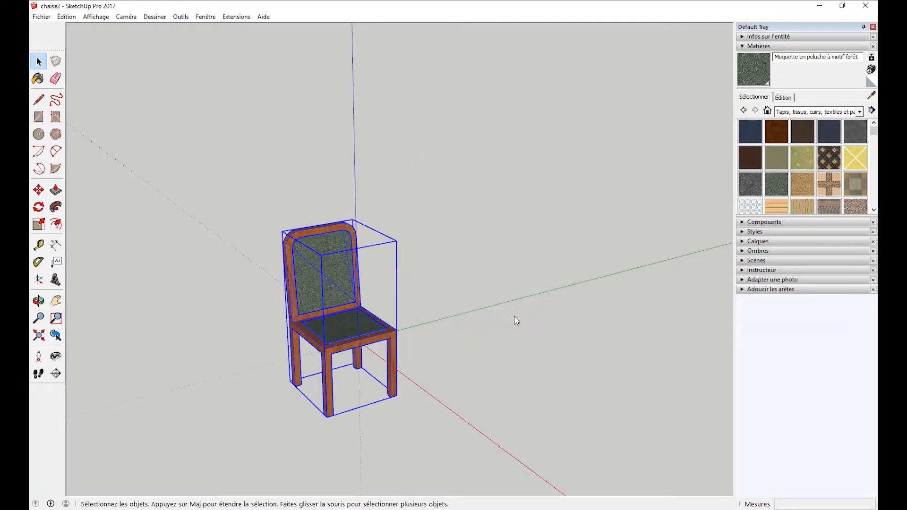
- Open the chair component for editing to examine its isolated context and close it again
middle_click_drag(514, 319, 400, 270)
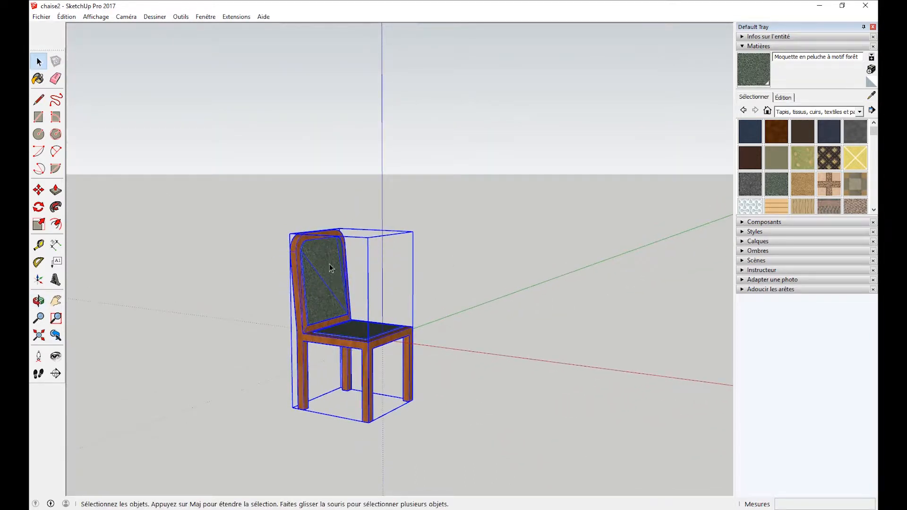
double_click(346, 261)
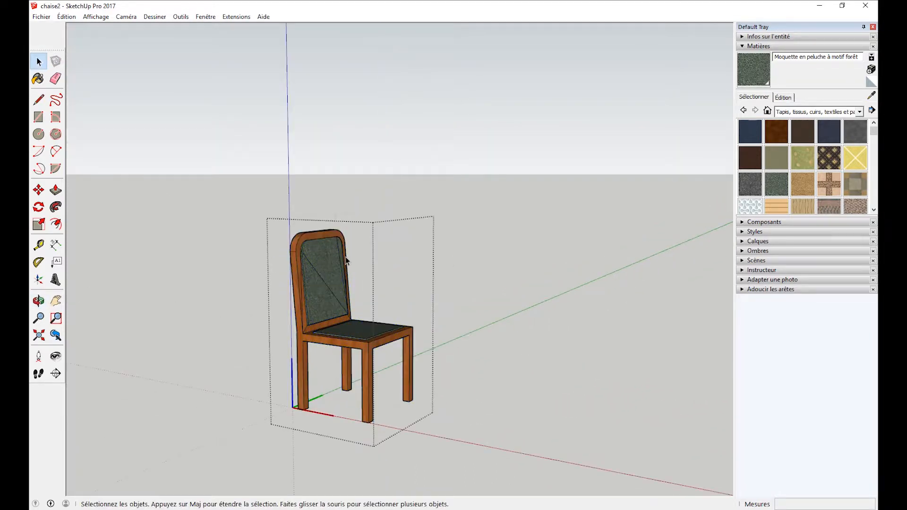
left_click(492, 206)
- Copy the chair component along the green axis to start a row beside the original
left_click(358, 326)
middle_click_drag(333, 292, 201, 364)
key("m")
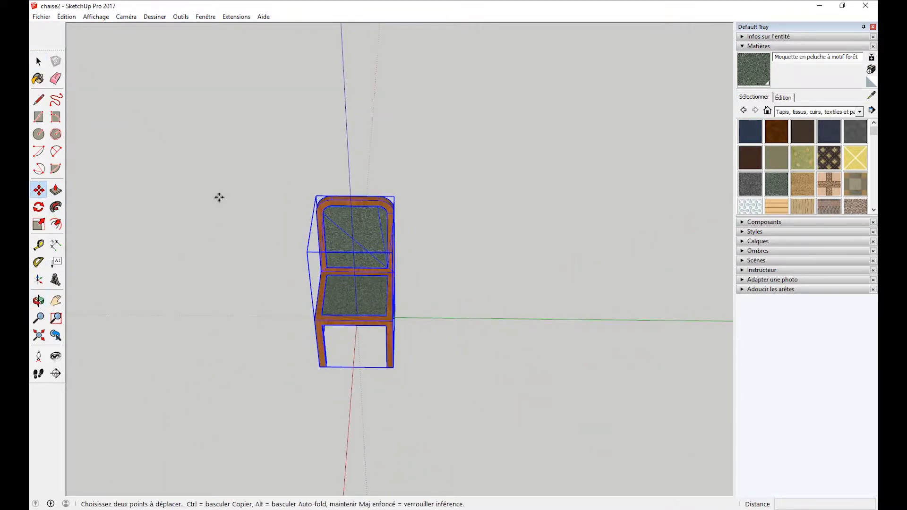
middle_click_drag(326, 223, 242, 278)
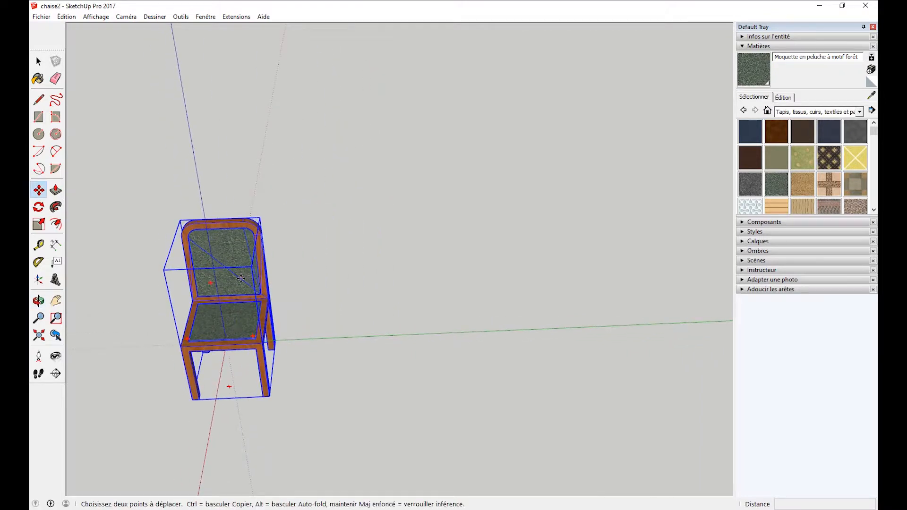
left_click(241, 278)
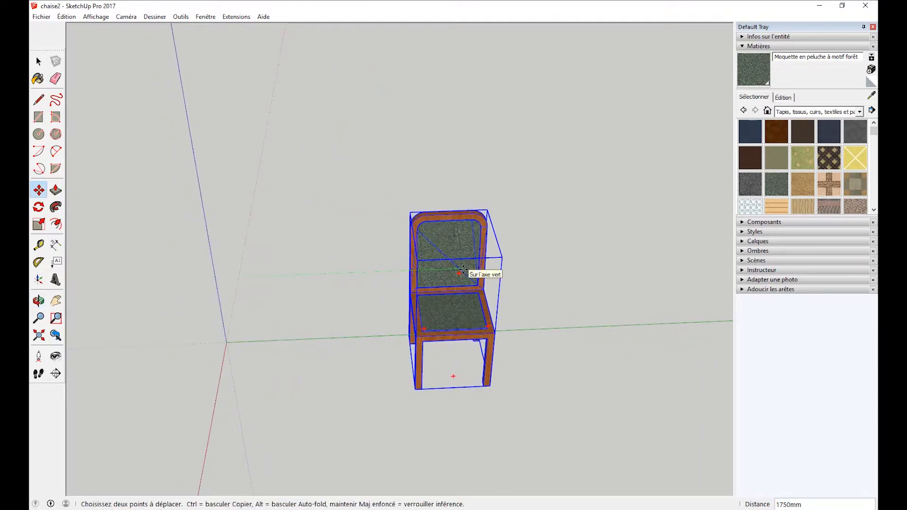
key("ctrl")
left_click(418, 271)
scroll(413, 267, "down", 3)
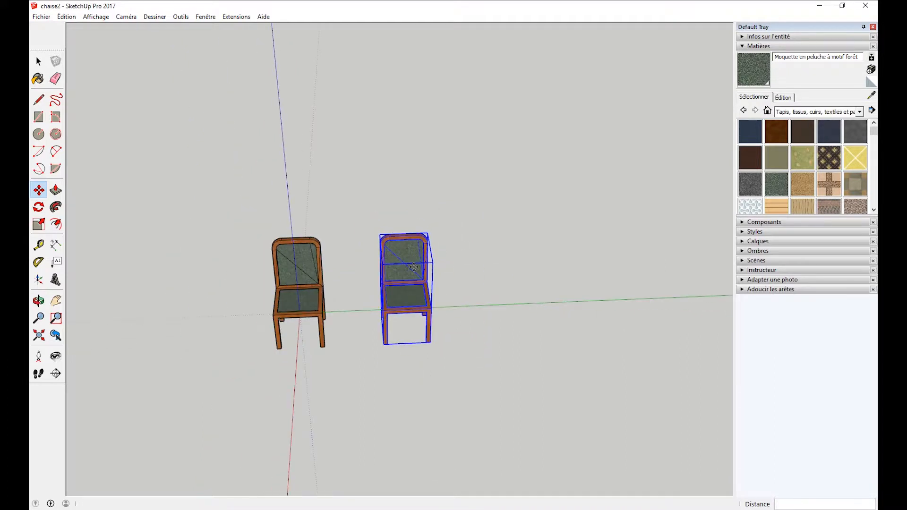
- Copy the second chair 700 mm along the green axis and multiply the copy with *15 to form a row
middle_click_drag(413, 267, 313, 277, "shift")
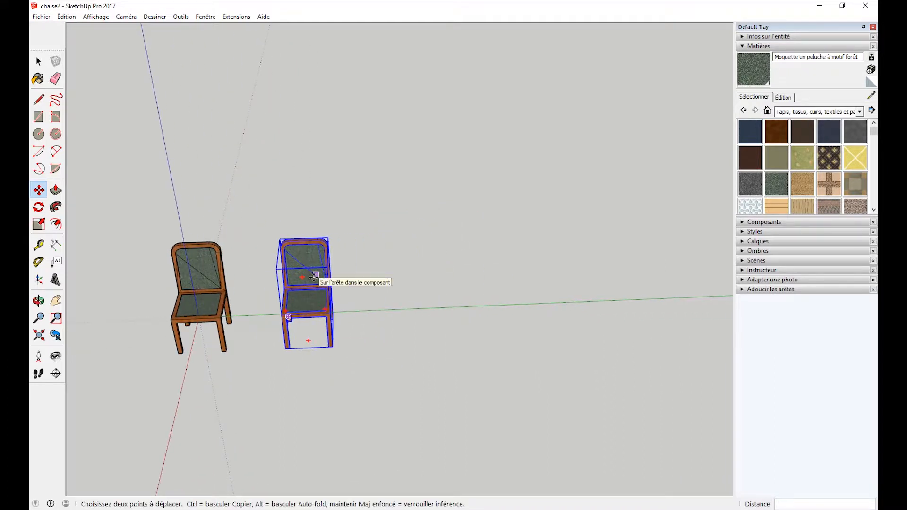
left_click(314, 277)
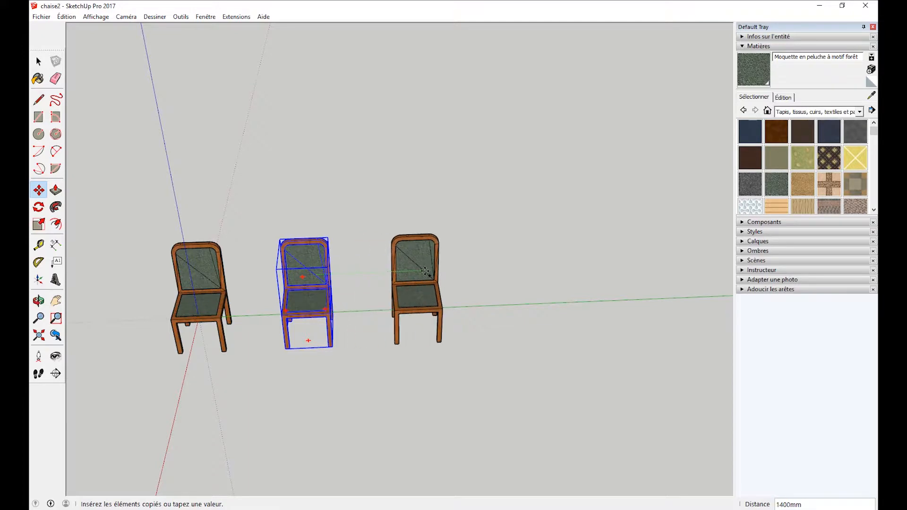
type("700")
key("Return")
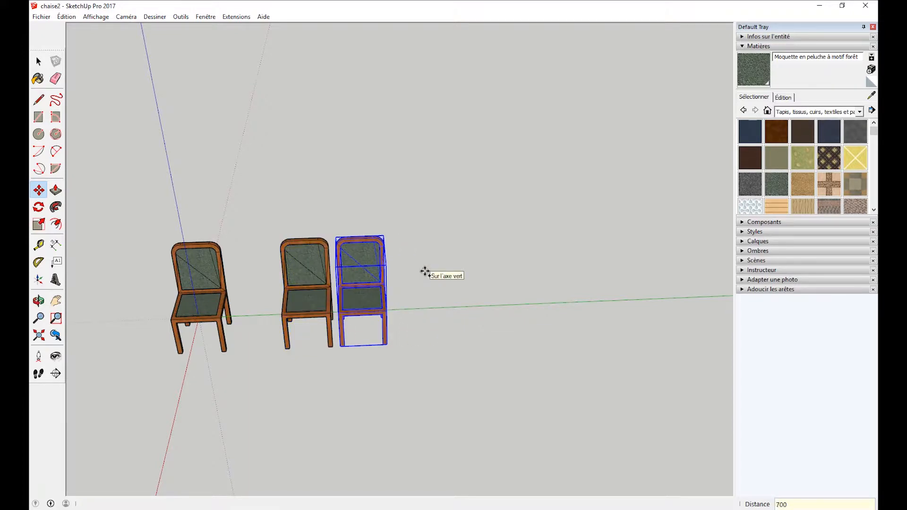
key("Return")
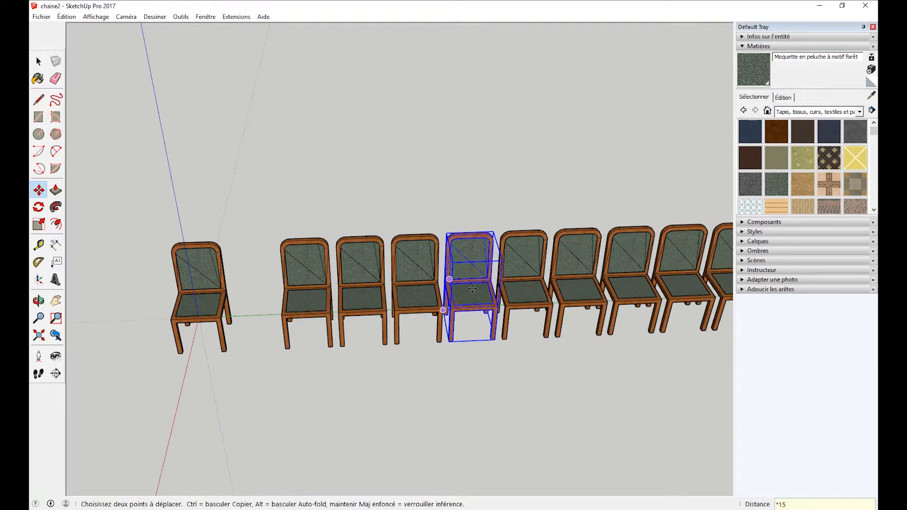
- Copy the whole row, without the original chair, 1500 mm backward along the red axis and multiply it with *5
scroll(470, 312, "down", 5)
middle_click_drag(614, 331, 564, 418)
middle_click_drag(565, 418, 400, 417, "shift")
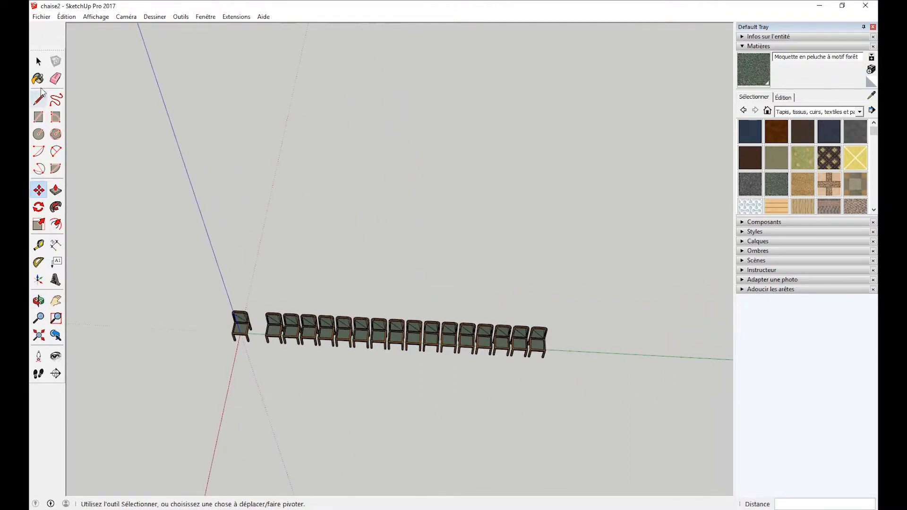
key("space")
middle_click_drag(314, 376, 274, 305)
left_click_drag(259, 287, 636, 395)
left_click(39, 190)
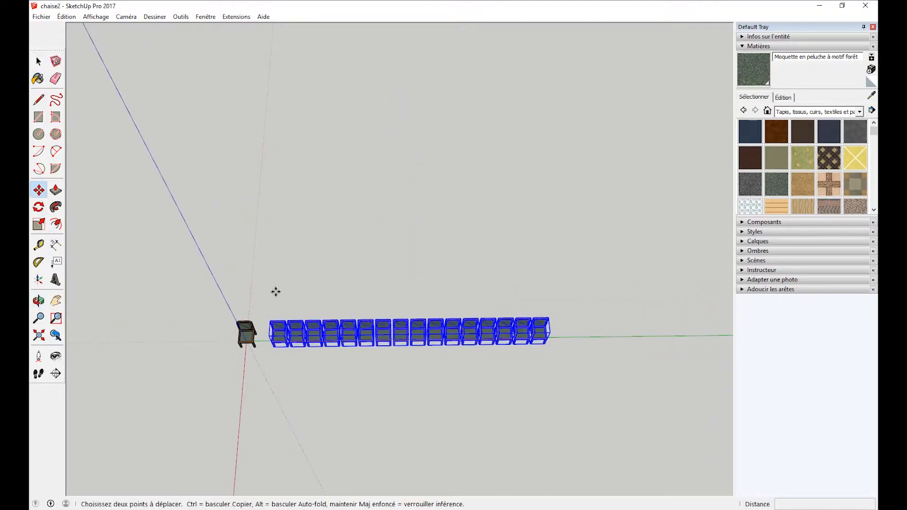
left_click(298, 336)
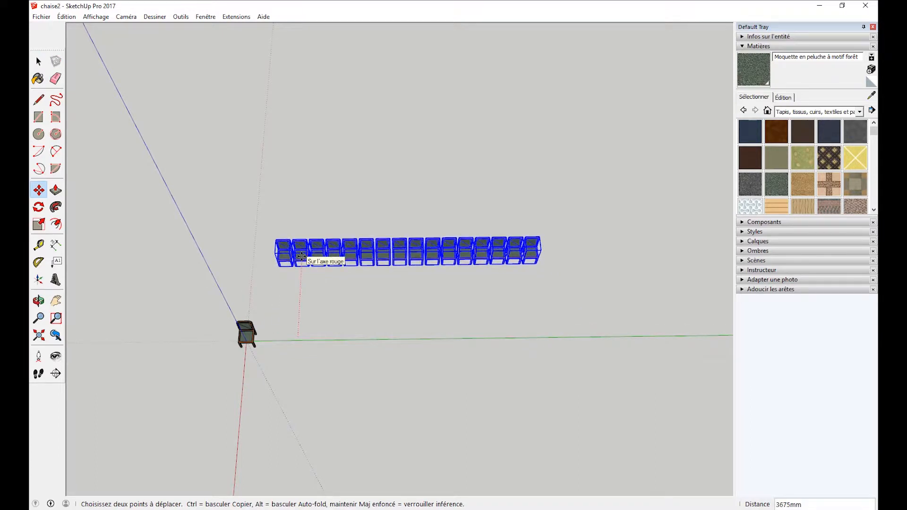
key("ctrl")
left_click(302, 256)
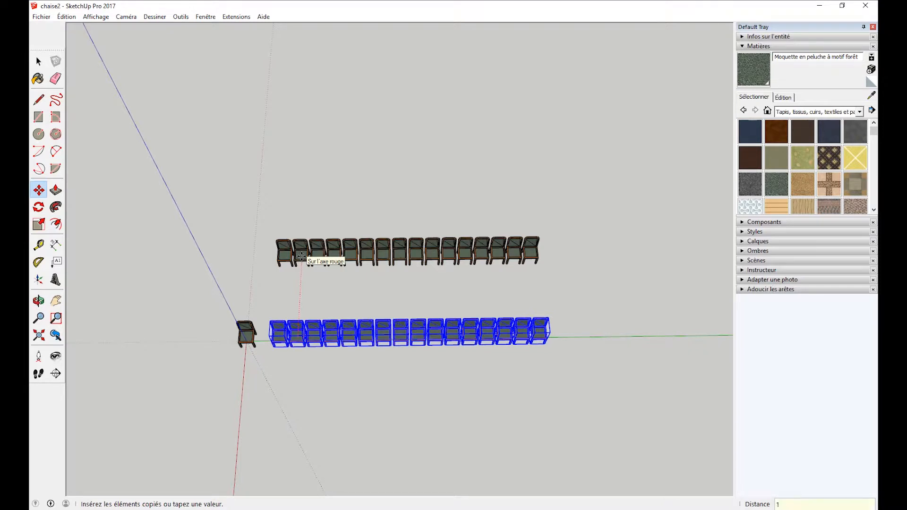
type("0")
key("Return")
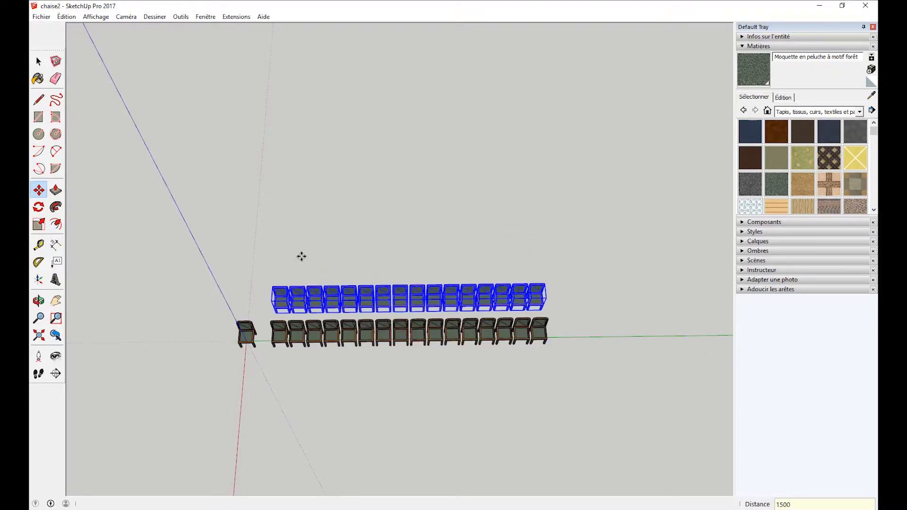
type("*5")
key("Return")
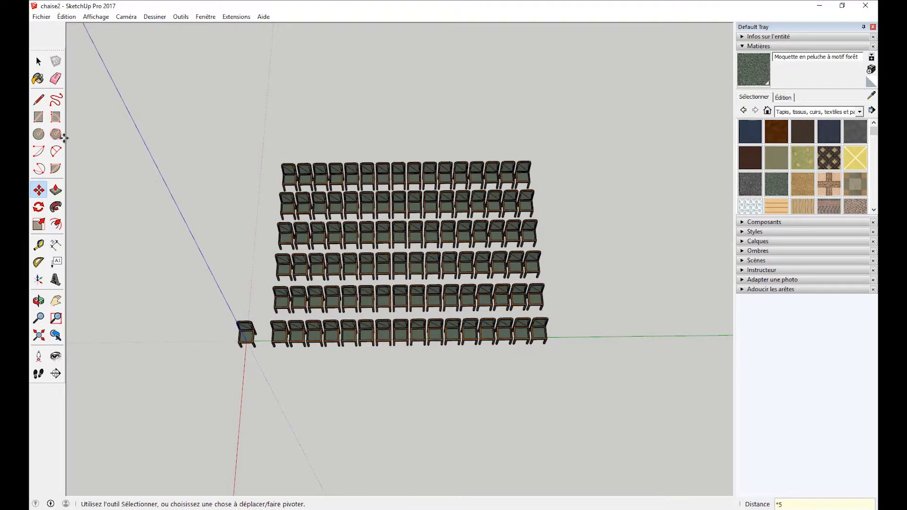
- Copy the full block of chair rows 13500 mm along the green axis and multiply it with *3
left_click(39, 61)
left_click_drag(265, 148, 628, 406)
left_click(39, 190)
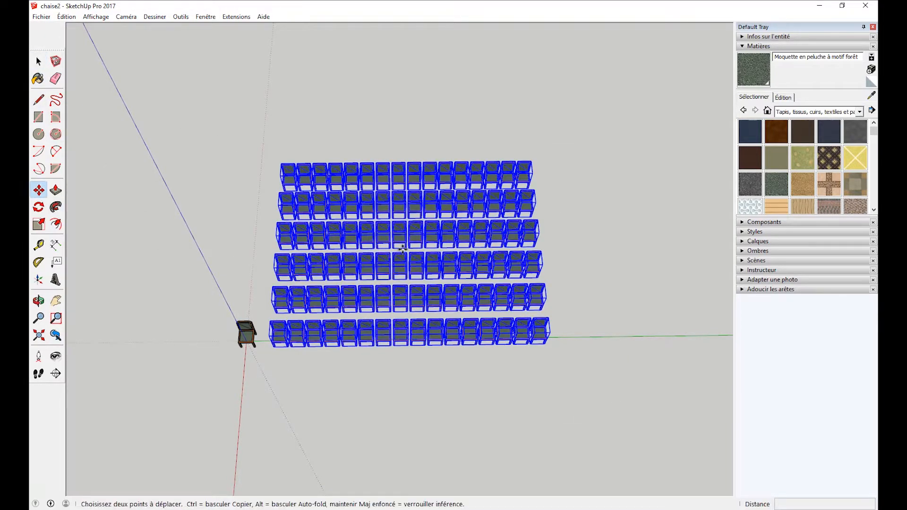
left_click(375, 240)
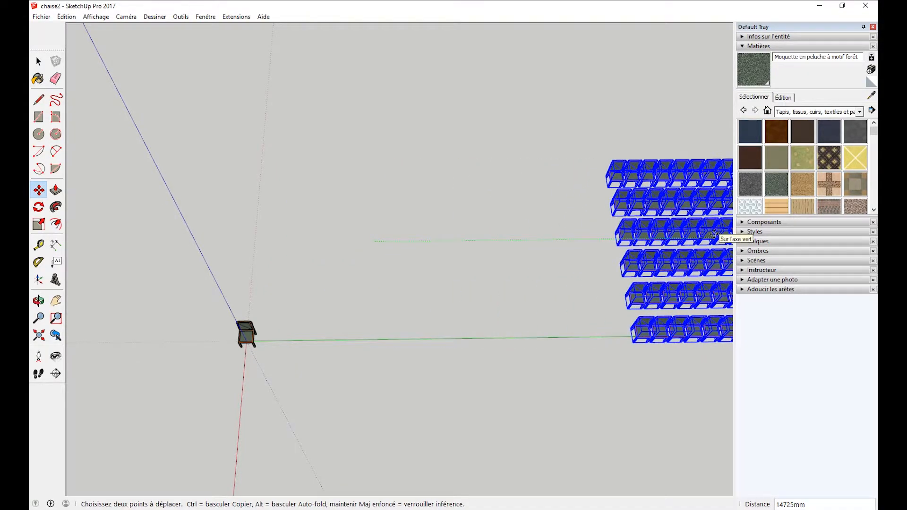
key("ctrl")
middle_click_drag(673, 240, 515, 271, "shift")
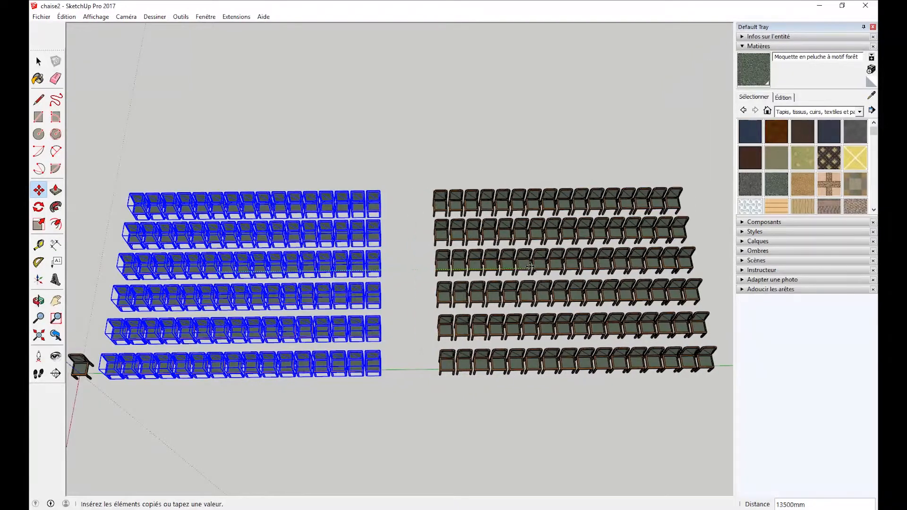
left_click(530, 267)
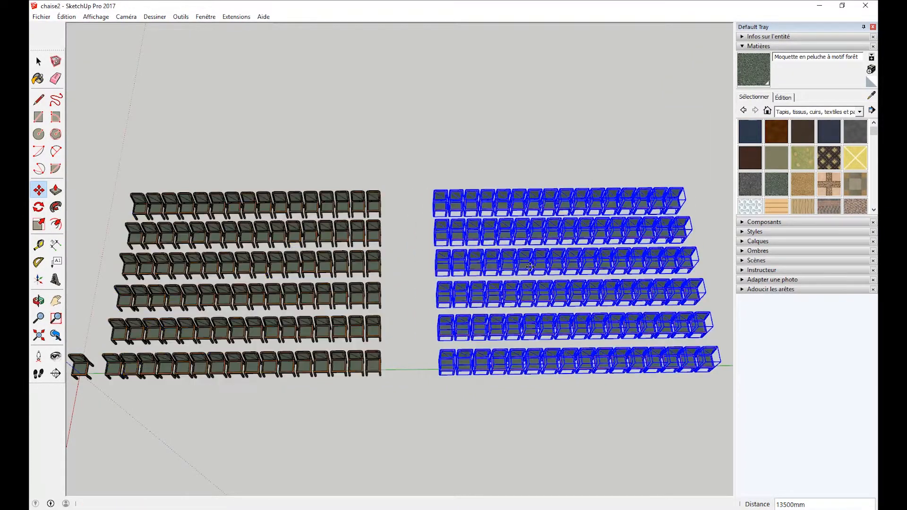
type("*3")
key("Return")
- Examine the arrayed component seating blocks from above, near the aisle and at eye level
scroll(530, 267, "down", 5)
middle_click_drag(529, 266, 566, 147)
scroll(425, 198, "up", 5)
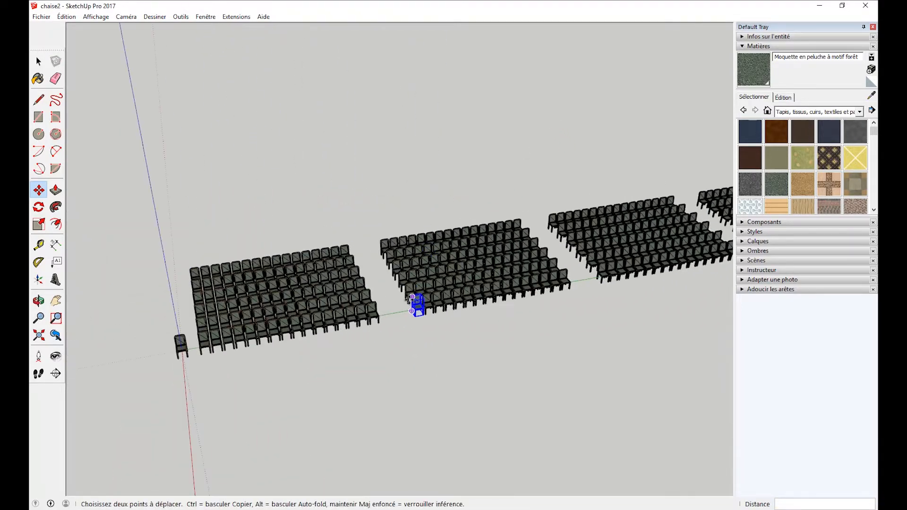
middle_click_drag(416, 303, 373, 283)
key("m")
scroll(416, 283, "up", 5)
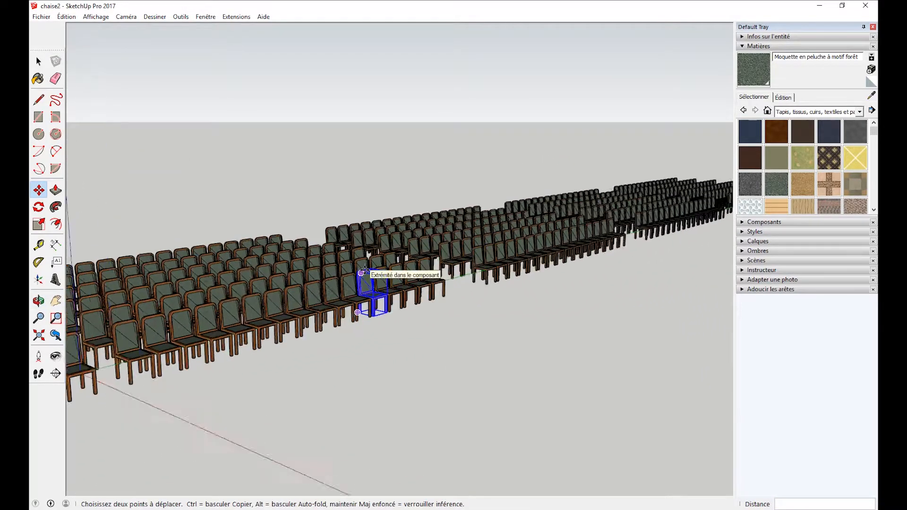
scroll(437, 281, "up", 2)
middle_click_drag(454, 264, 364, 302)
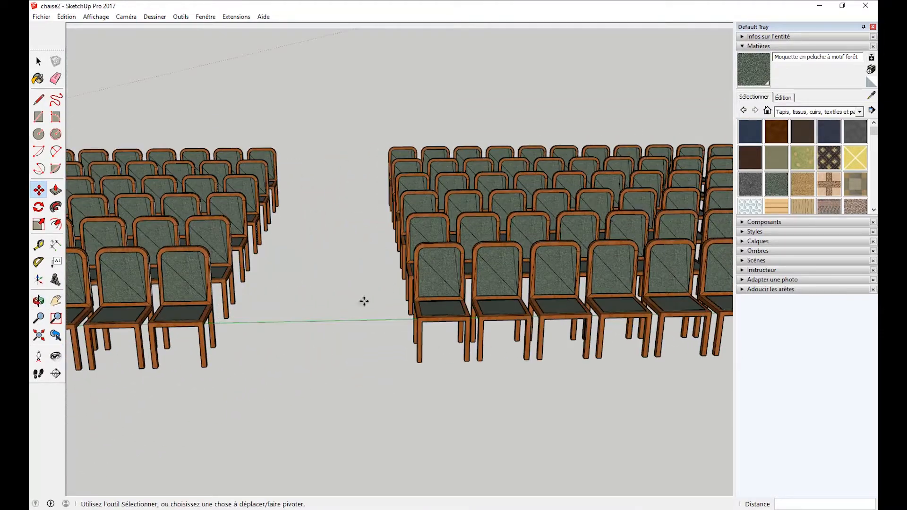
middle_click_drag(529, 295, 289, 282, "shift")
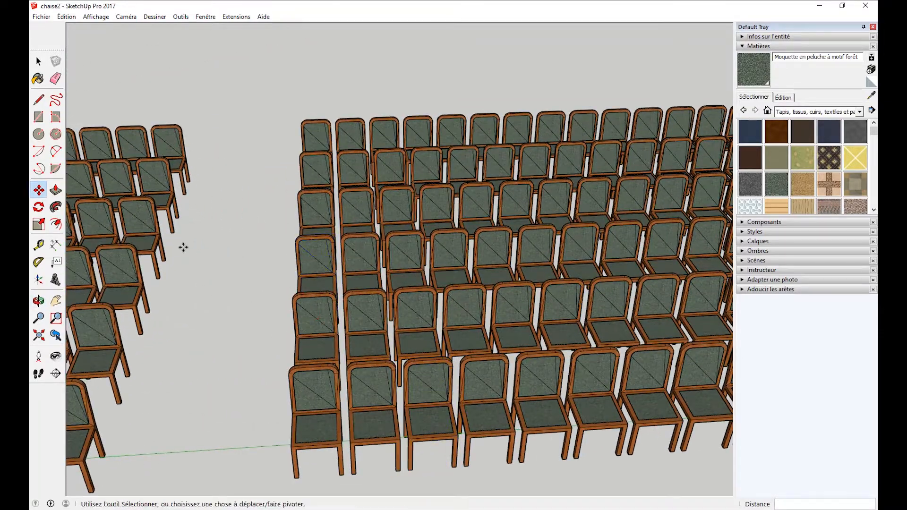
middle_click_drag(203, 260, 152, 228)
middle_click_drag(273, 364, 283, 247)
scroll(251, 279, "up", 3)
left_click(39, 62)
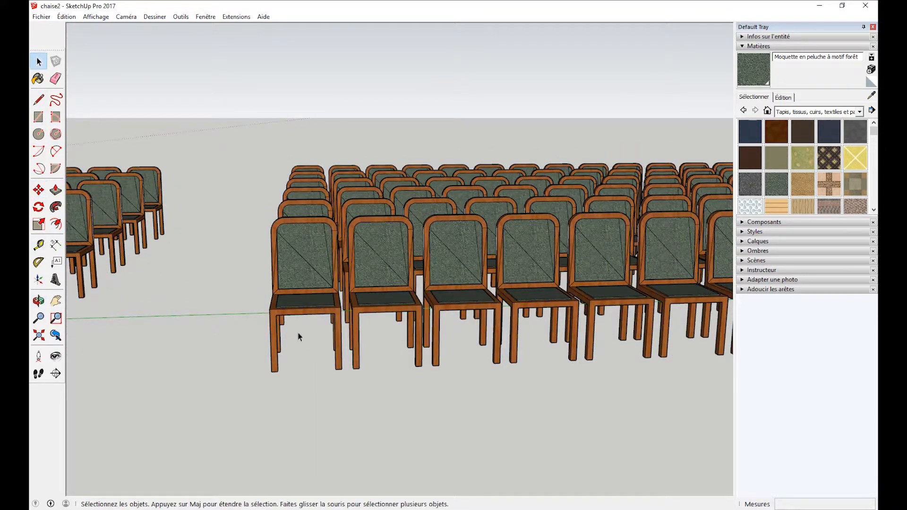
scroll(297, 335, "down", 3)
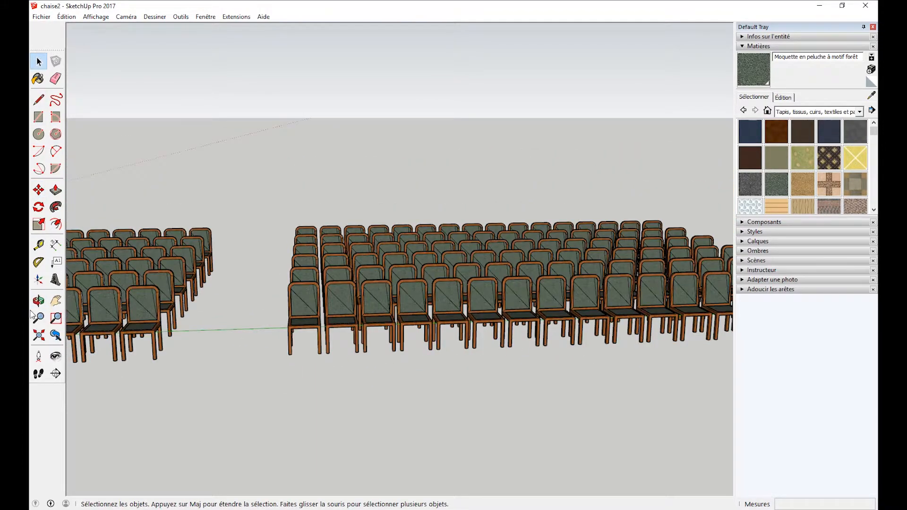
- Open one front-row chair component for editing and lengthen its legs downward by about 648 mm by moving the leg ends
left_click(377, 304)
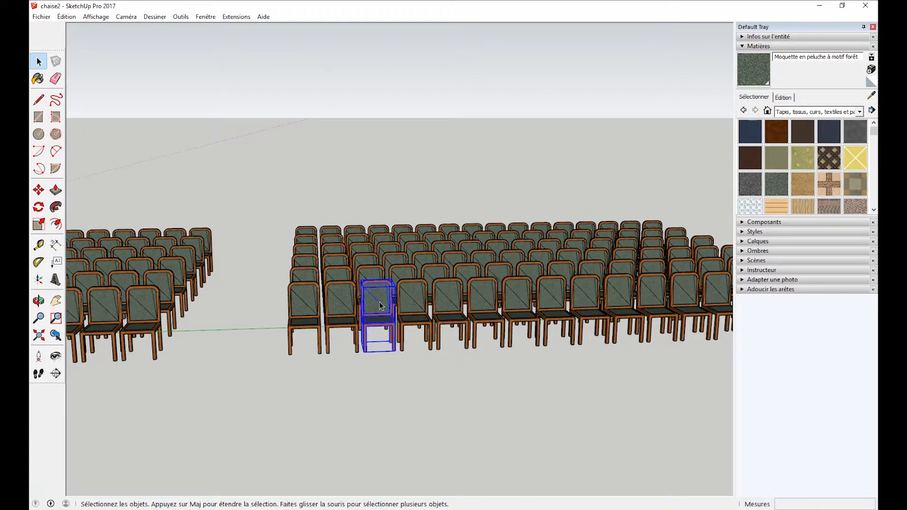
double_click(378, 301)
scroll(376, 311, "up", 5)
middle_click_drag(375, 311, 353, 307)
key("space")
left_click_drag(289, 331, 467, 365)
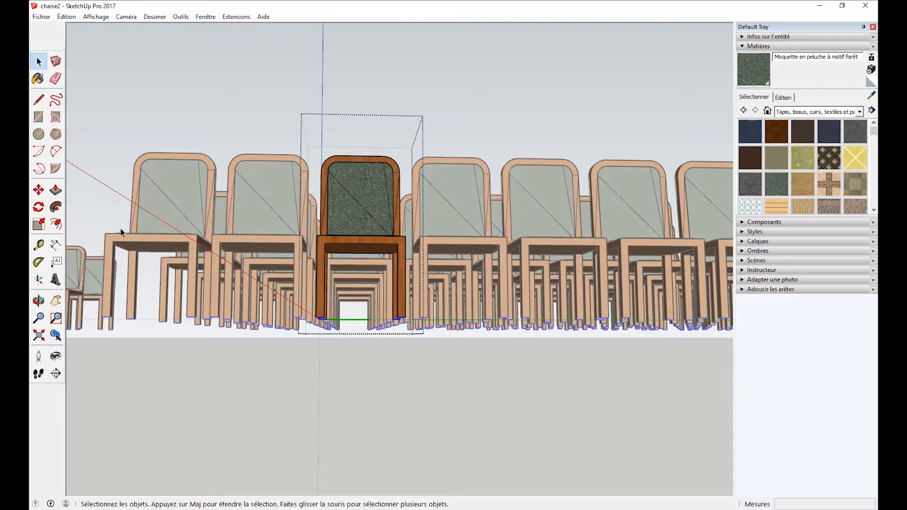
left_click(40, 190)
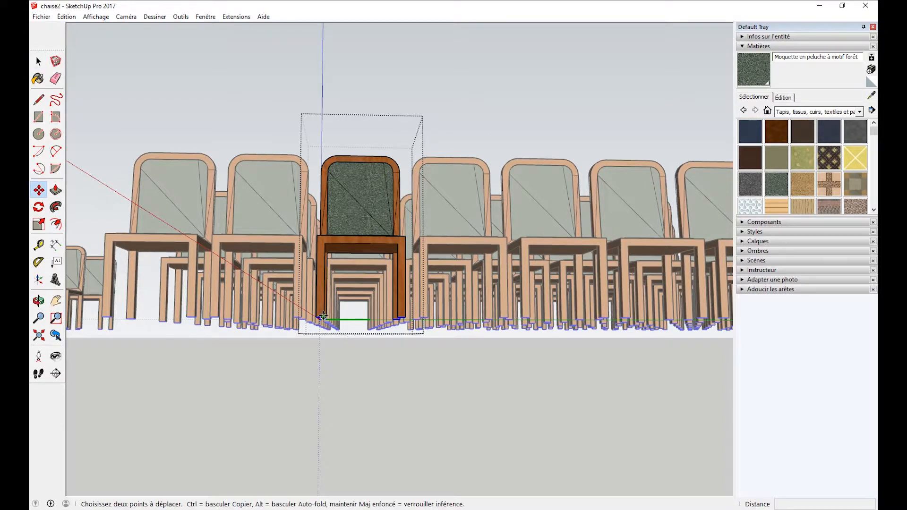
left_click(323, 316)
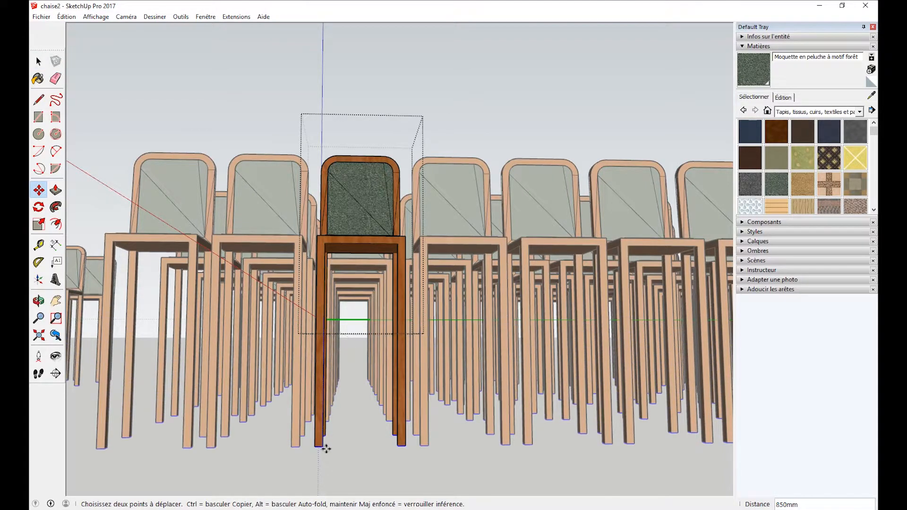
left_click(331, 414)
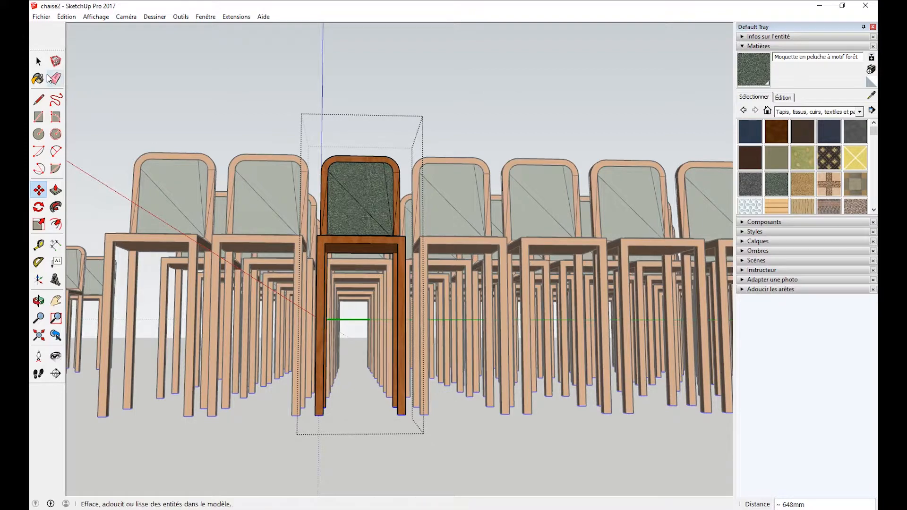
left_click(38, 62)
- Push the top face of the open chair's backrest frame down by 52 mm
middle_click_drag(425, 246, 461, 334)
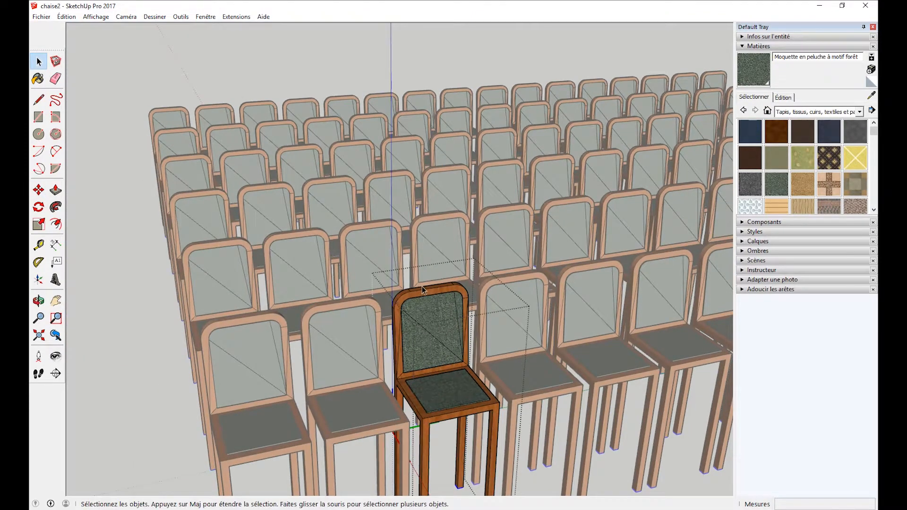
scroll(422, 286, "up", 2)
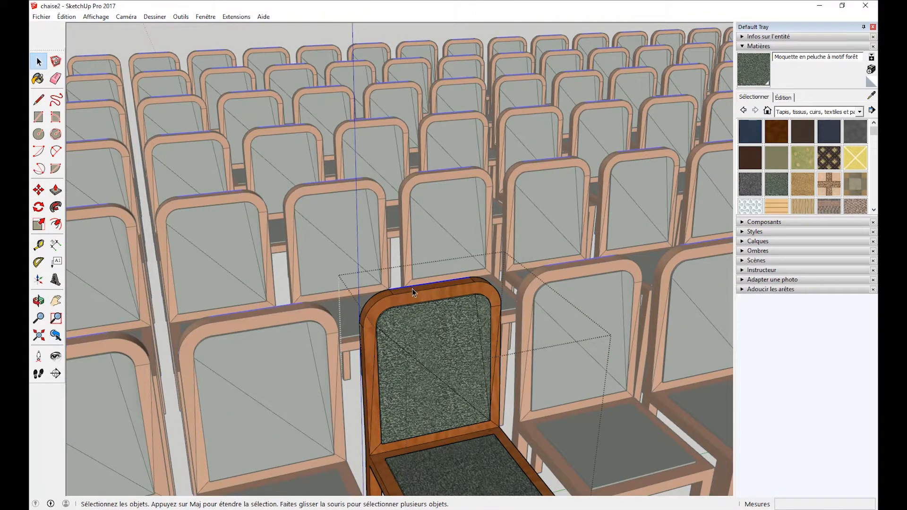
scroll(412, 288, "up", 1)
left_click(56, 190)
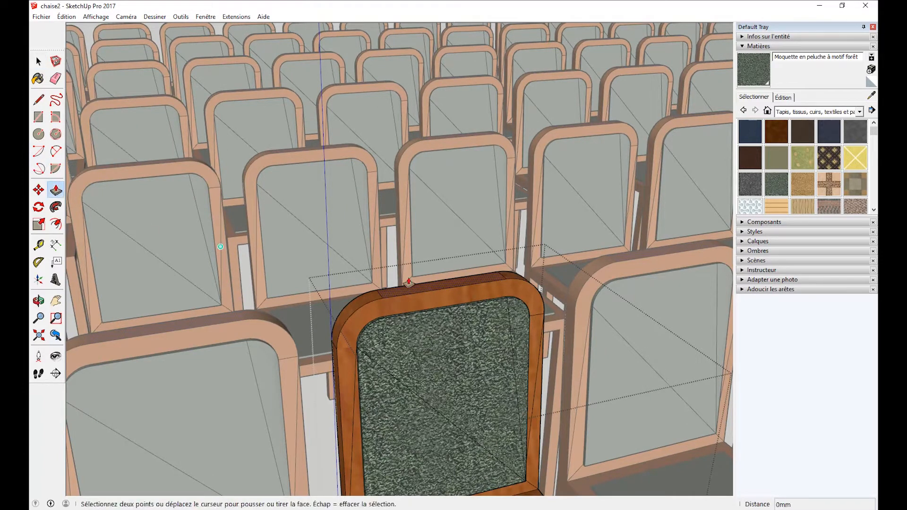
left_click(410, 285)
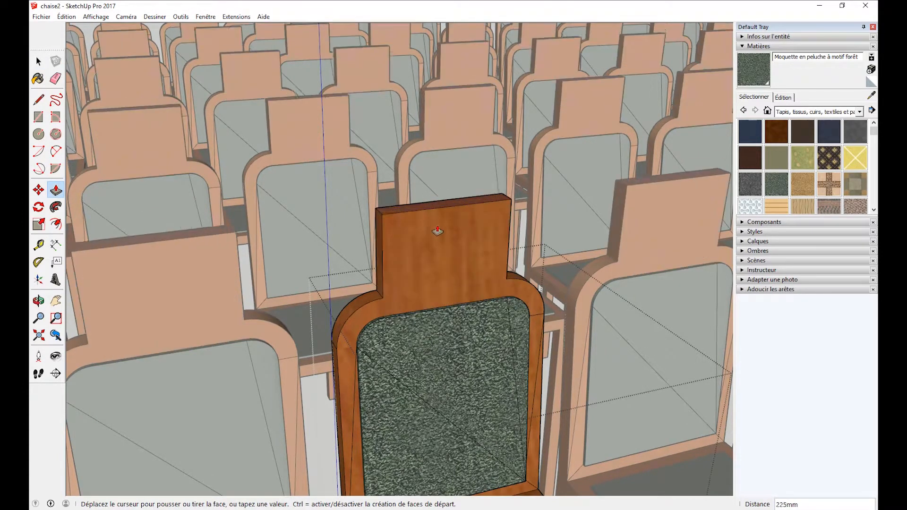
left_click(444, 212)
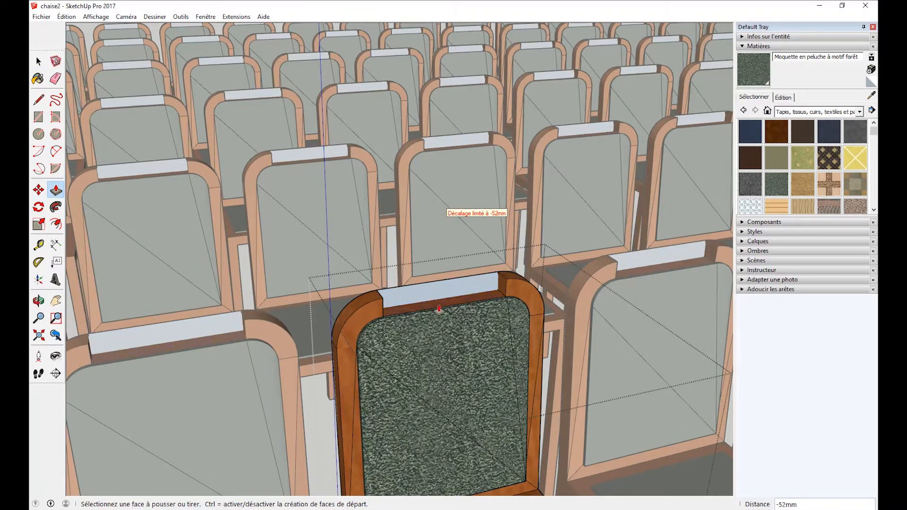
middle_click_drag(438, 307, 483, 314)
left_click(483, 315)
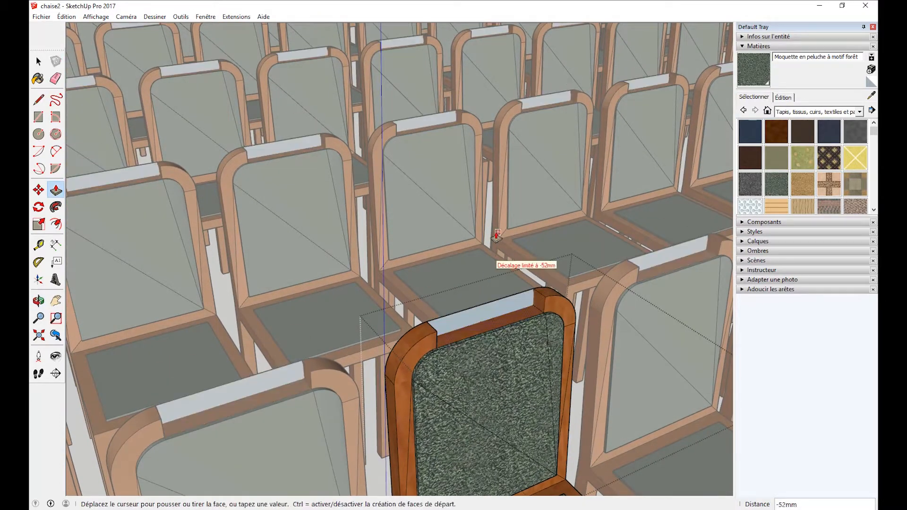
left_click(497, 250)
key("ctrl+z")
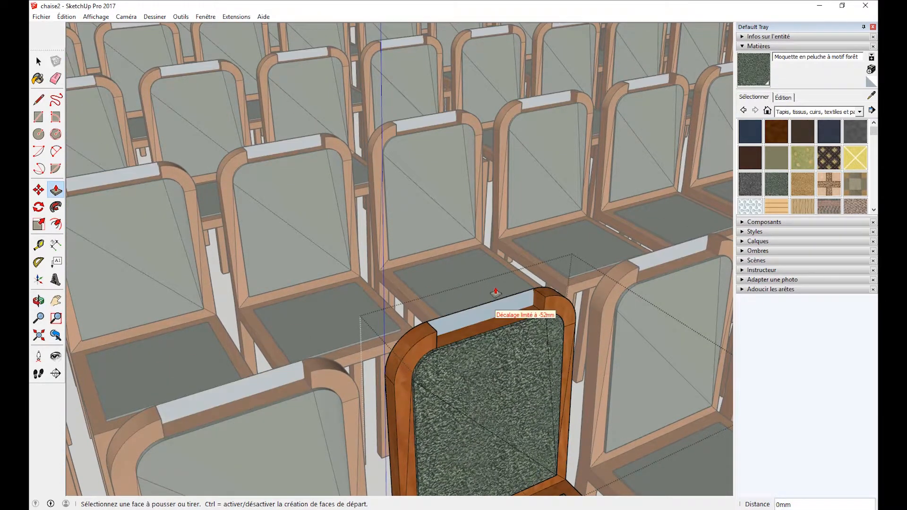
- Pull the recessed face in the backrest's top rail upward 200 mm as a raised block and finish editing the component
left_click(492, 315)
left_click(500, 244)
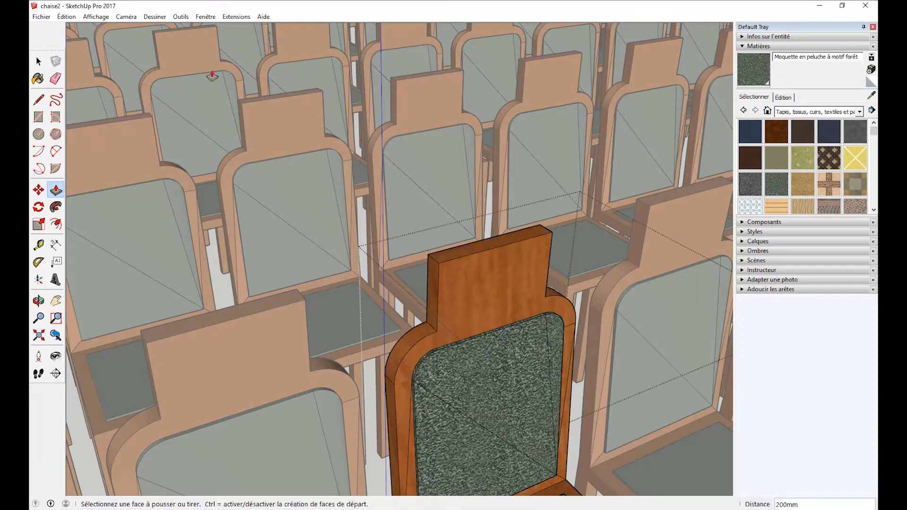
left_click(39, 61)
left_click(310, 165)
- Examine all the seating blocks from above and closer up to check the leg and backrest changes across the chair copies
scroll(344, 252, "down", 4)
scroll(348, 268, "down", 5)
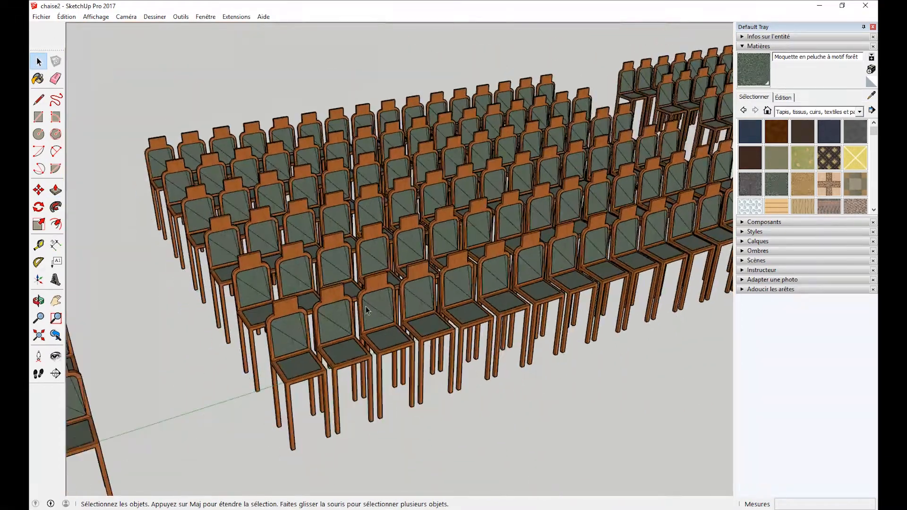
middle_click_drag(365, 306, 483, 228)
scroll(296, 249, "up", 2)
middle_click_drag(296, 249, 378, 246)
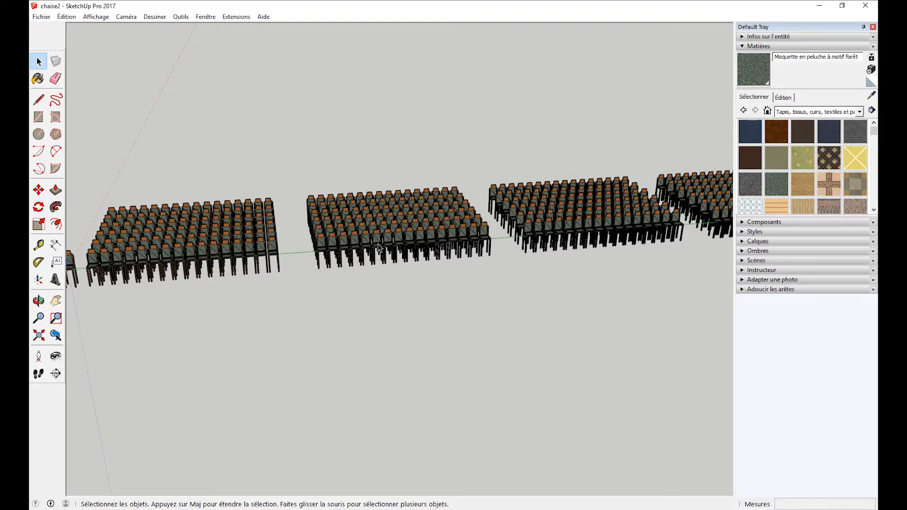
scroll(369, 244, "up", 3)
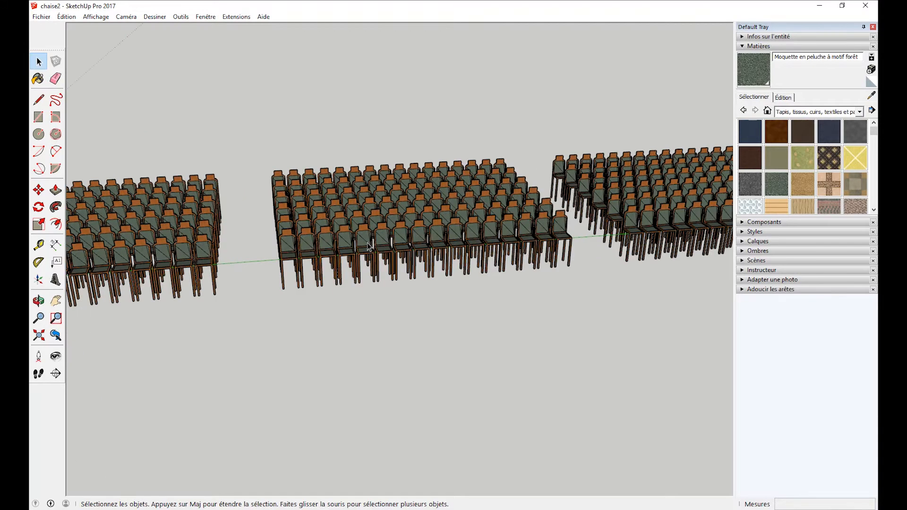
scroll(351, 259, "down", 4)
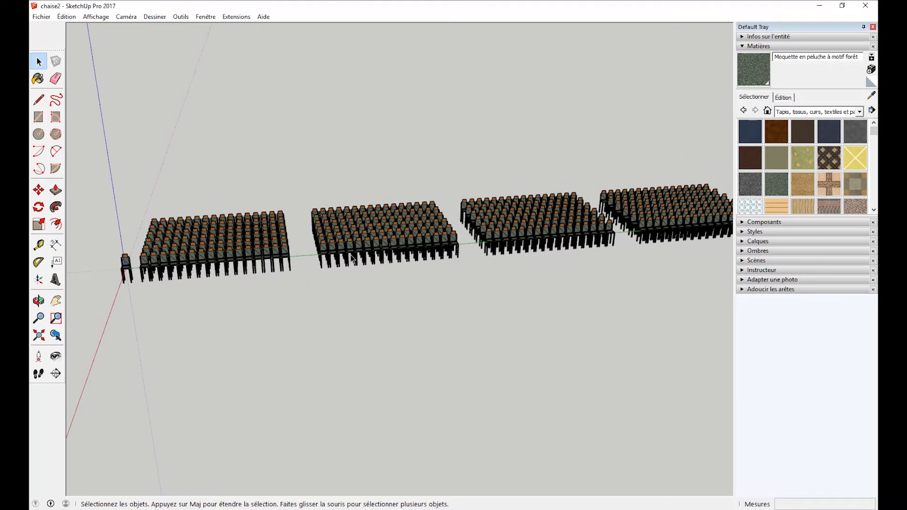